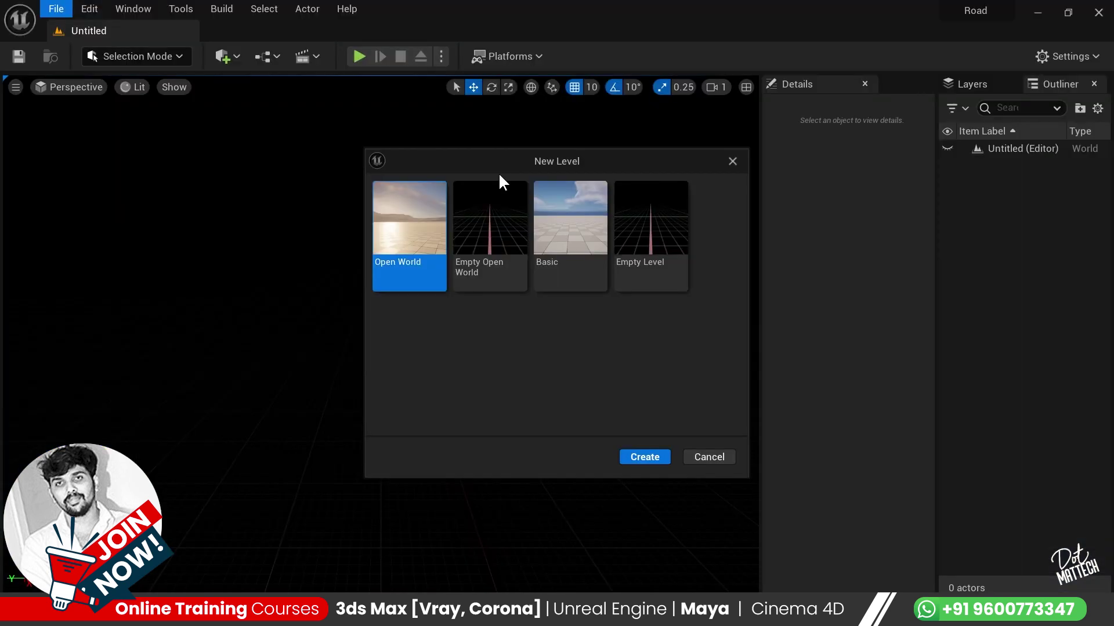
Create a new Basic level, look over its floor and sky, and switch to Modeling Mode.
{"action": "double_click", "coordinate": [565, 242]}
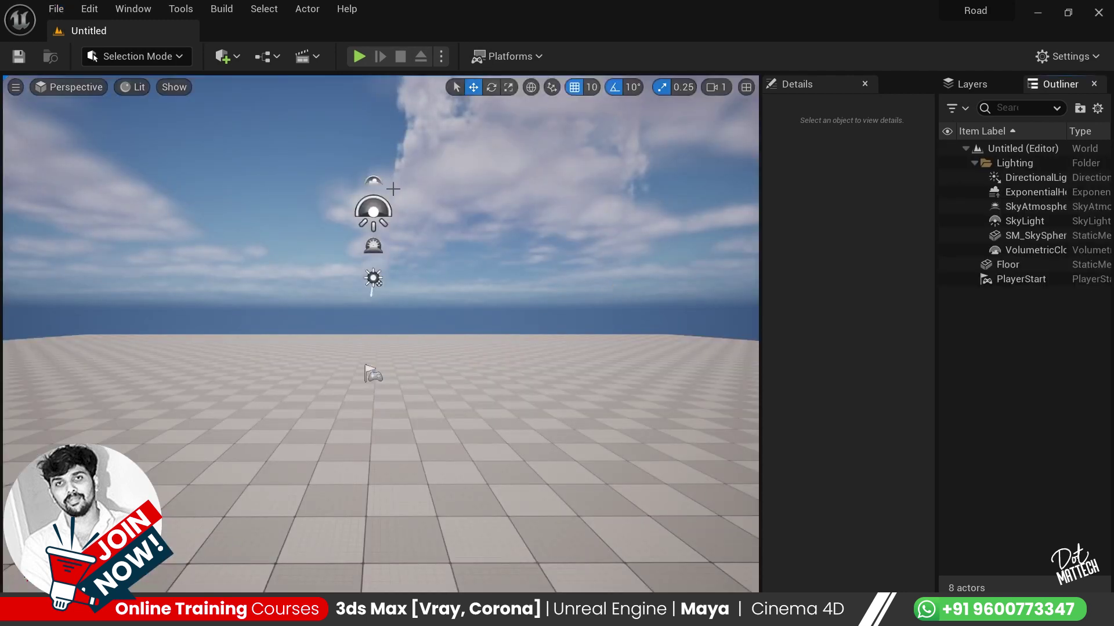
{"action": "left_click_drag", "start_coordinate": [473, 343], "coordinate": [472, 325], "text": "alt"}
{"action": "mouse_move", "coordinate": [381, 334]}
{"action": "right_mouse_down"}
{"action": "mouse_move", "coordinate": [380, 290]}
{"action": "mouse_move", "coordinate": [515, 255]}
{"action": "right_mouse_up"}
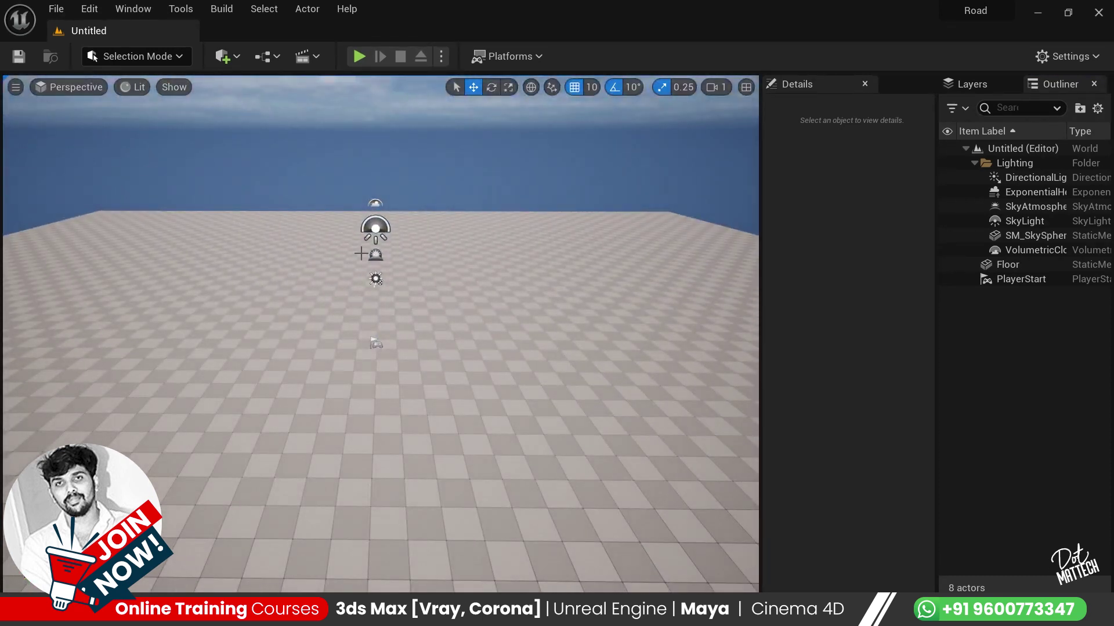
{"action": "key", "text": "shift+5"}
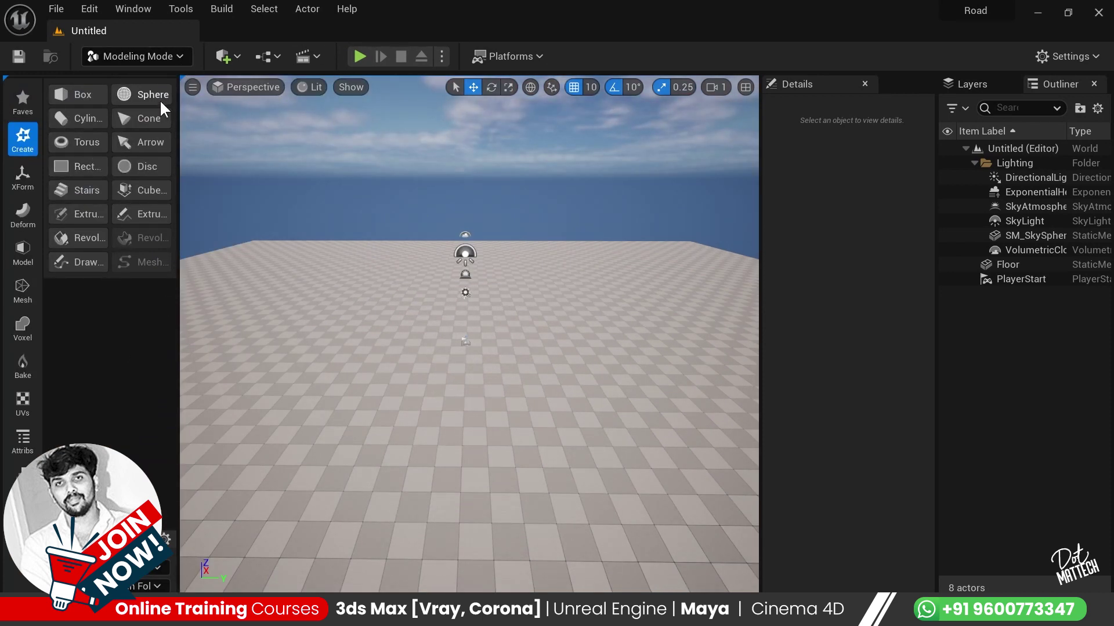
Place a sphere on the floor near the centre and scale it uniformly to 6.5.
{"action": "left_click", "coordinate": [151, 98]}
{"action": "left_click", "coordinate": [462, 347]}
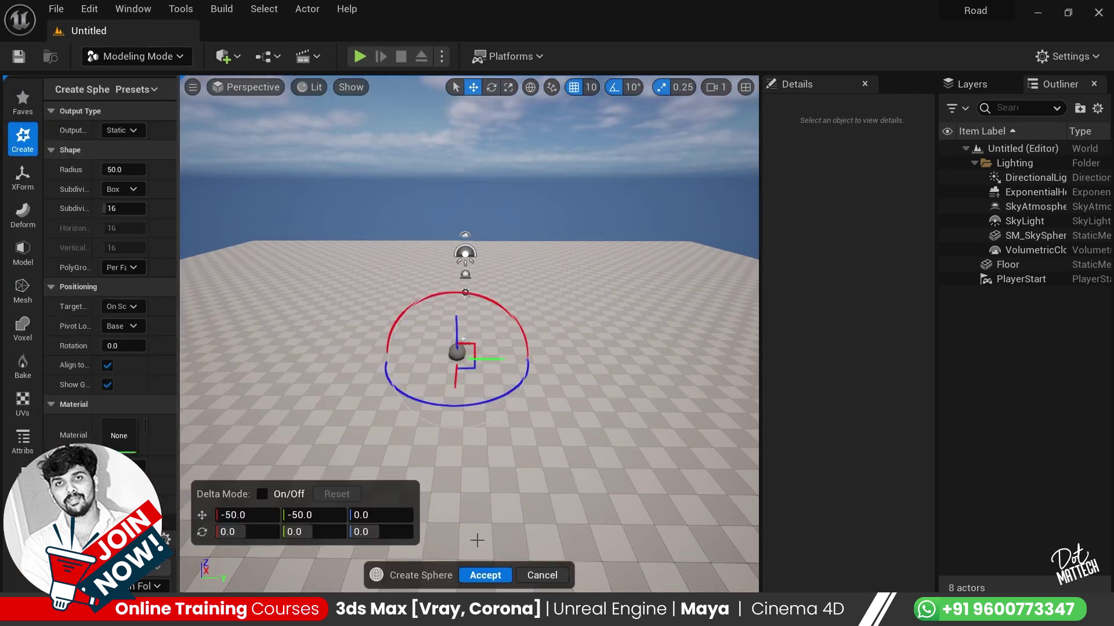
{"action": "left_click", "coordinate": [485, 576]}
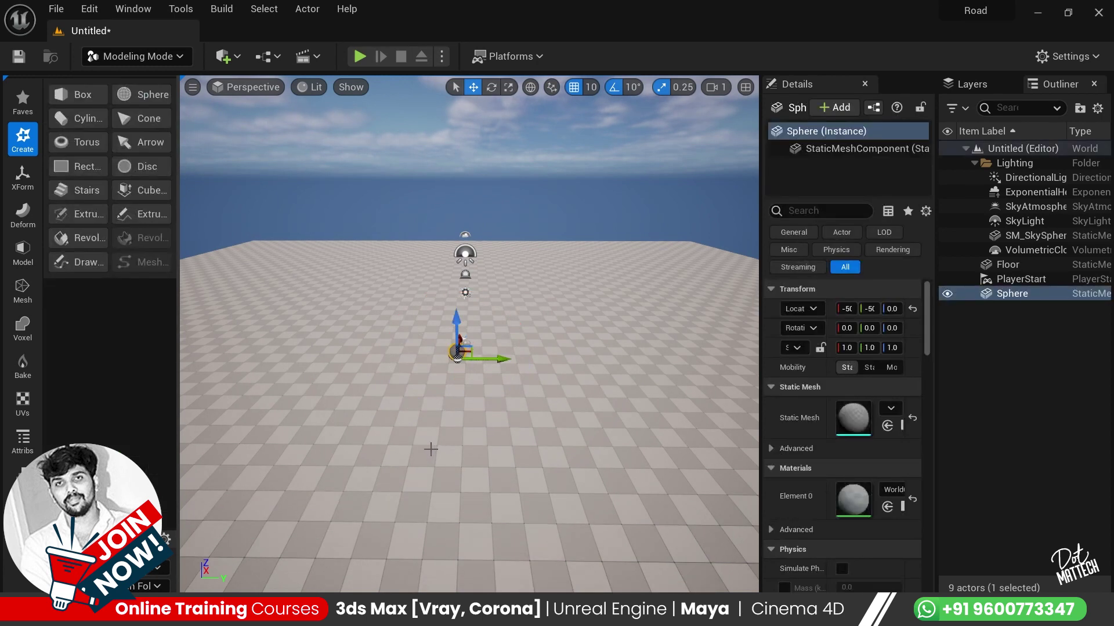
{"action": "key", "text": "r"}
{"action": "mouse_move", "coordinate": [461, 353]}
{"action": "left_mouse_down"}
{"action": "mouse_move", "coordinate": [510, 324]}
{"action": "mouse_move", "coordinate": [644, 413]}
{"action": "left_mouse_up"}
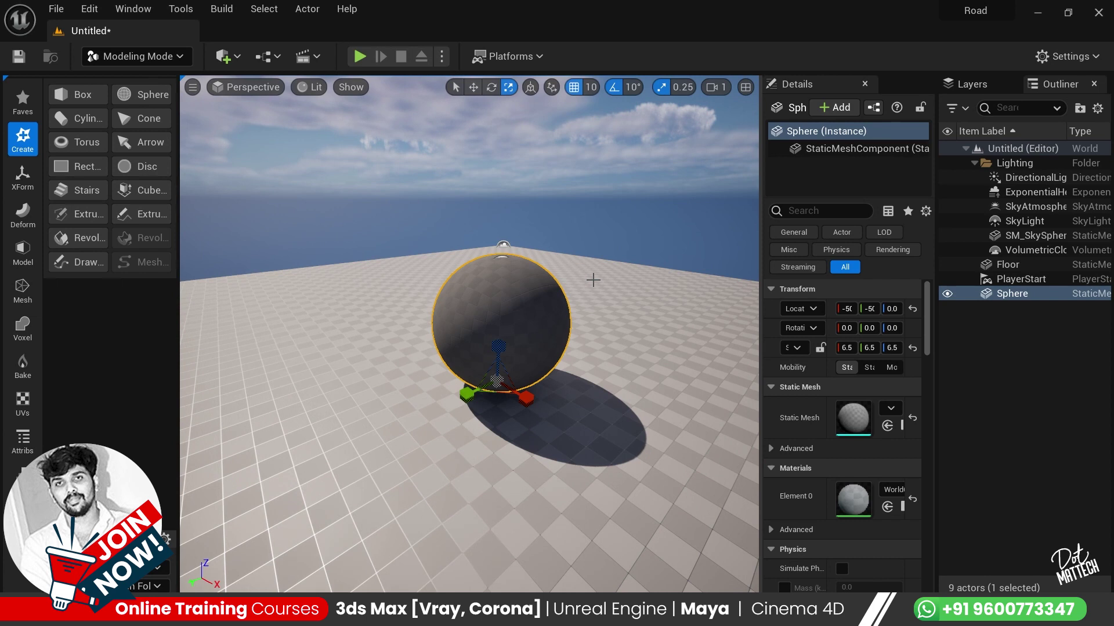
Add a Cine Camera Actor to the level from the Cinematic placement list.
{"action": "key", "text": "shift+1"}
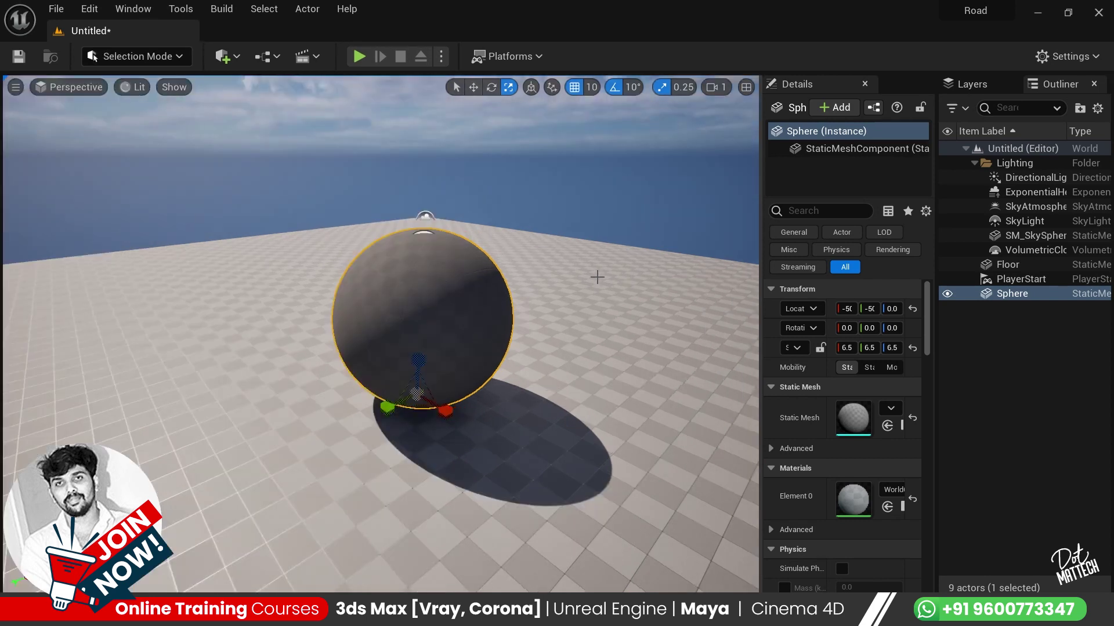
{"action": "left_click", "coordinate": [225, 56]}
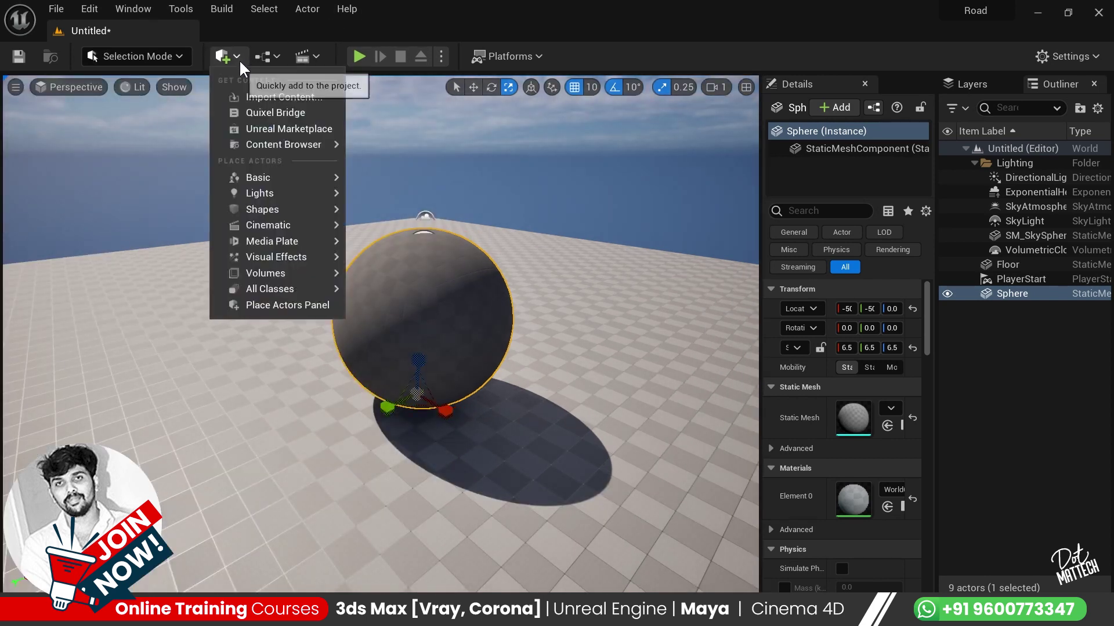
{"action": "mouse_move", "coordinate": [283, 225]}
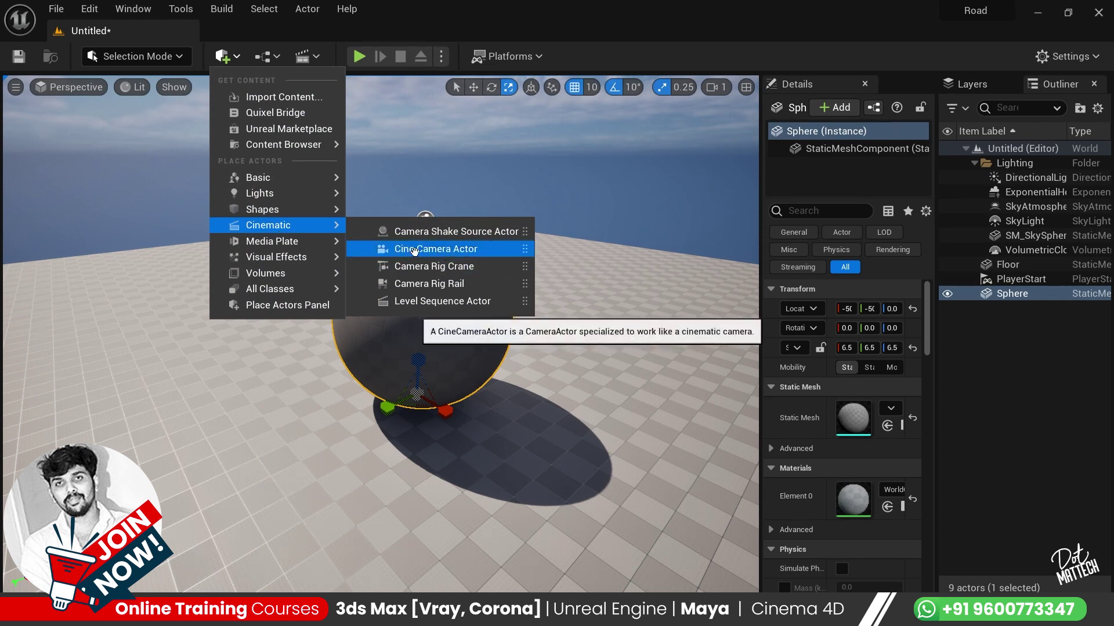
{"action": "left_click", "coordinate": [434, 249]}
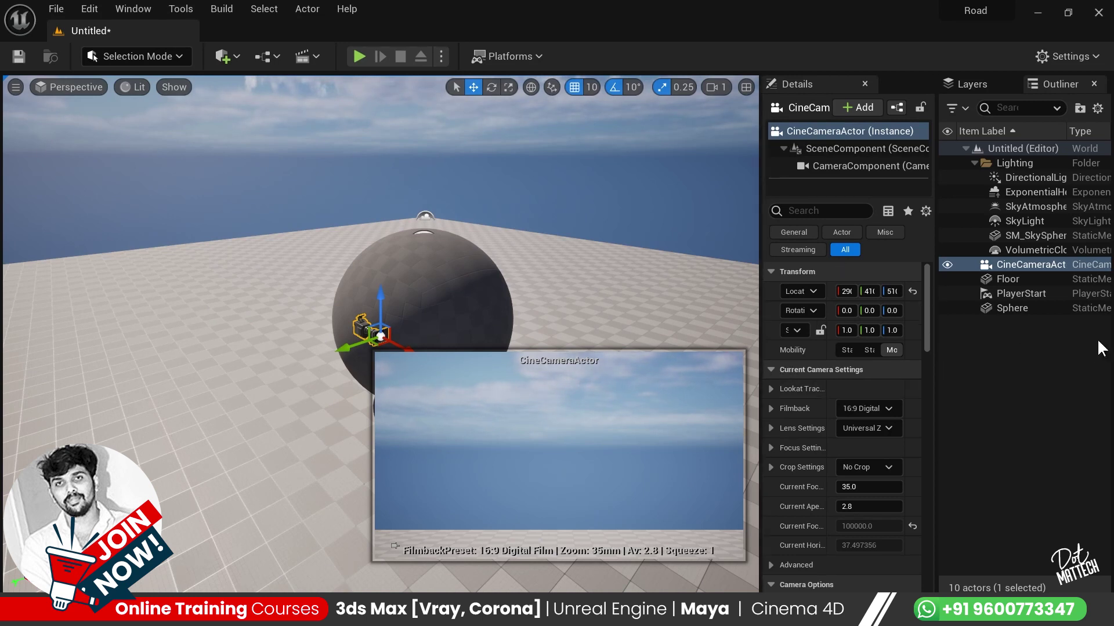
Snap the cine camera to the view, pilot it, and frame the sphere and its shadow.
{"action": "right_click", "coordinate": [1013, 268]}
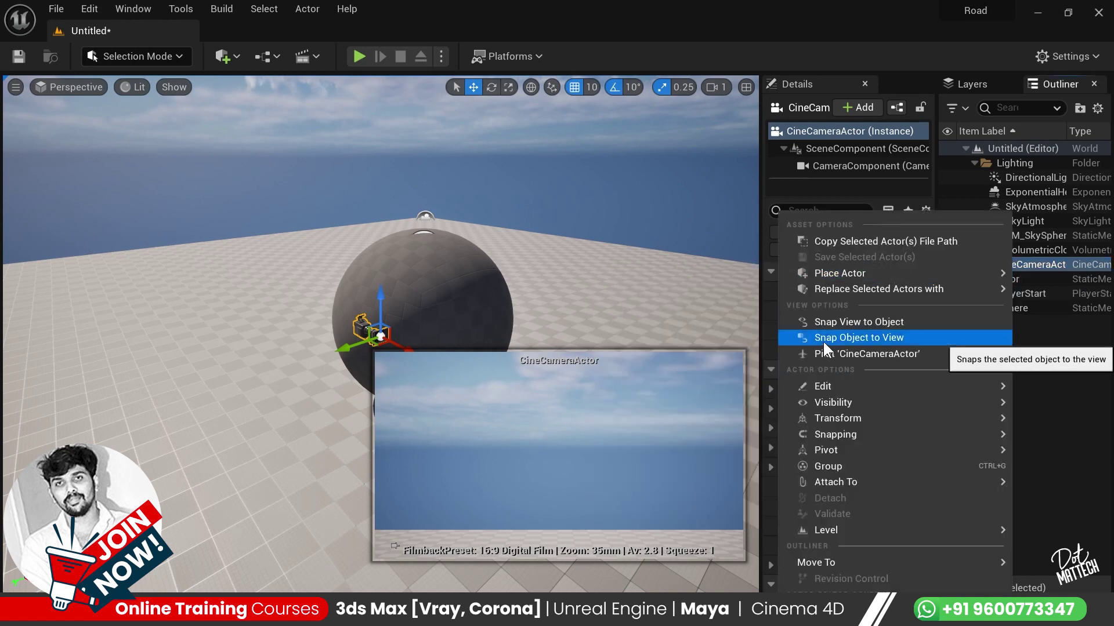
{"action": "left_click", "coordinate": [868, 339]}
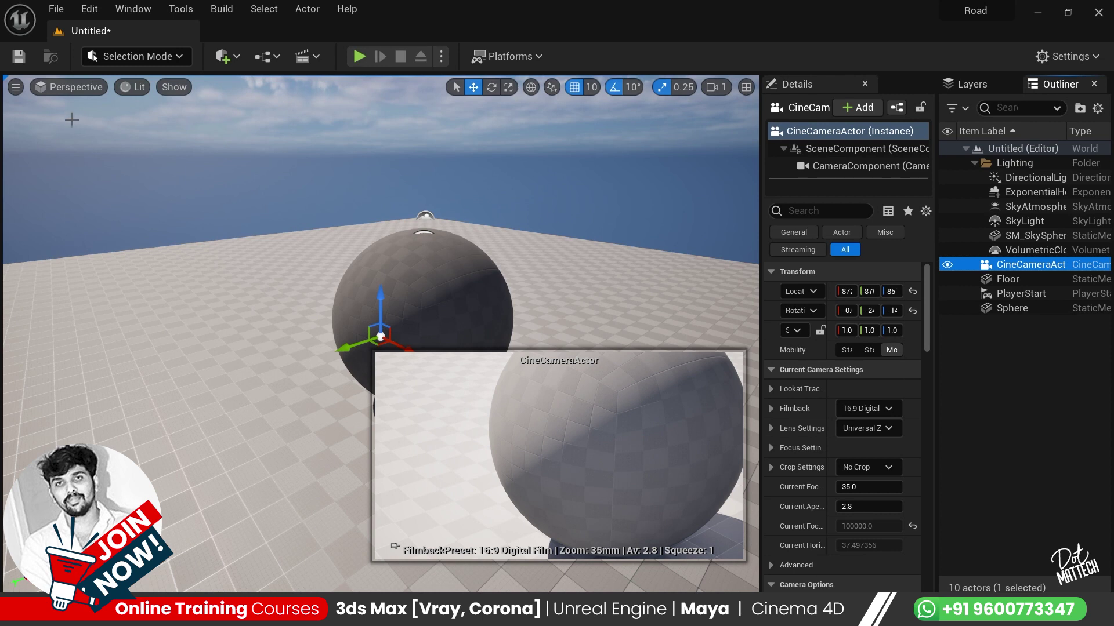
{"action": "left_click", "coordinate": [74, 88]}
{"action": "left_click", "coordinate": [103, 255]}
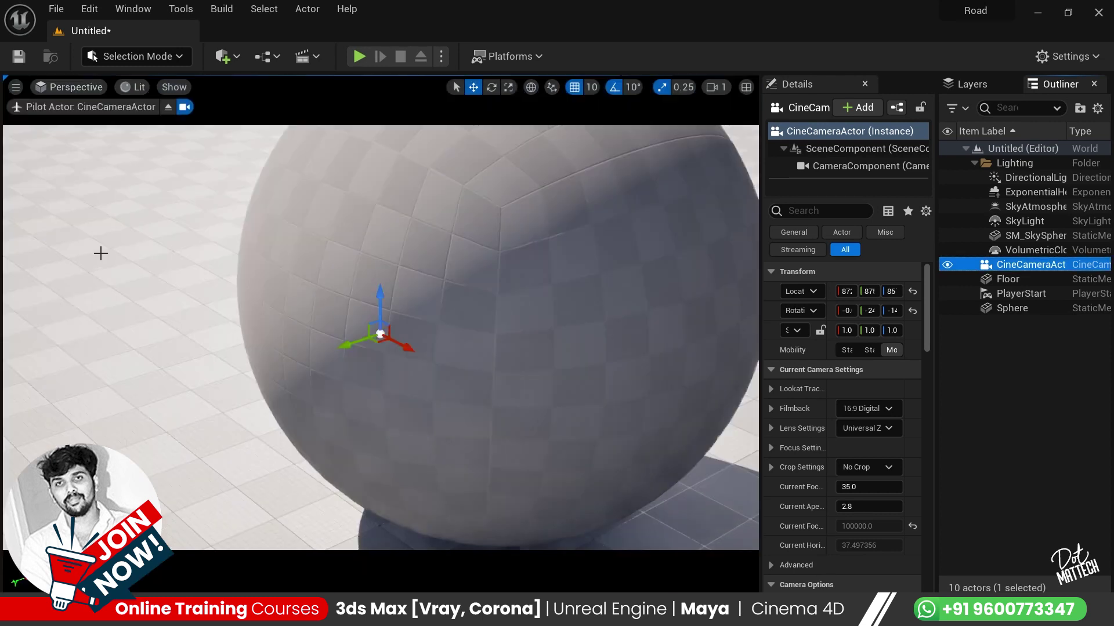
{"action": "scroll", "coordinate": [348, 415], "scroll_direction": "down", "scroll_amount": 5}
{"action": "mouse_move", "coordinate": [372, 411]}
{"action": "right_mouse_down"}
{"action": "mouse_move", "coordinate": [348, 192]}
{"action": "mouse_move", "coordinate": [576, 317]}
{"action": "right_mouse_up"}
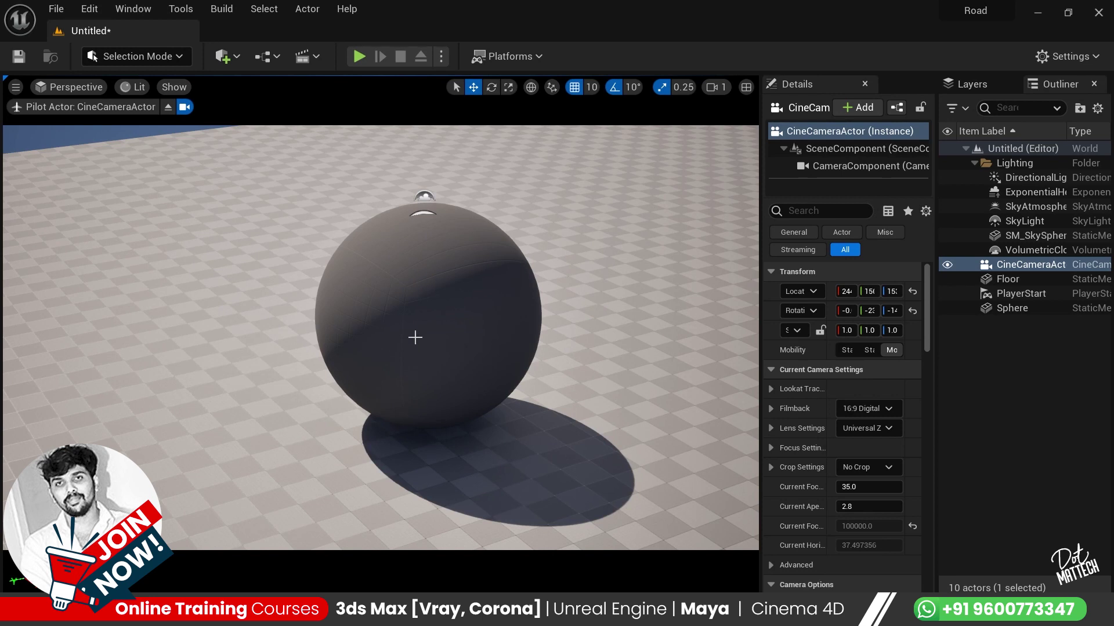
{"action": "left_click", "coordinate": [1085, 57]}
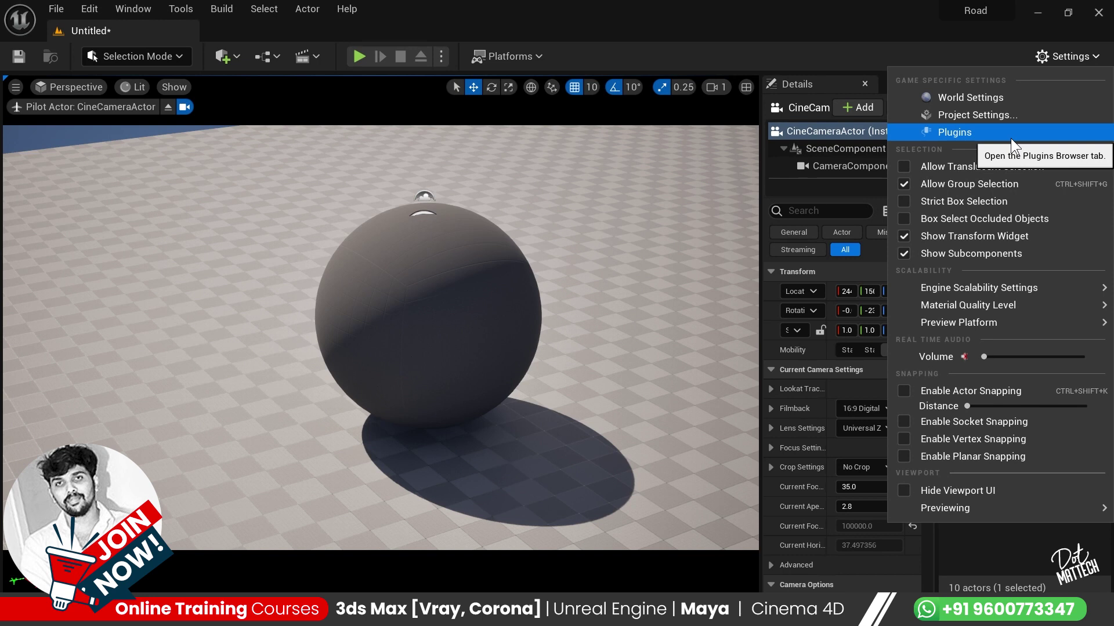
{"action": "left_click", "coordinate": [962, 130]}
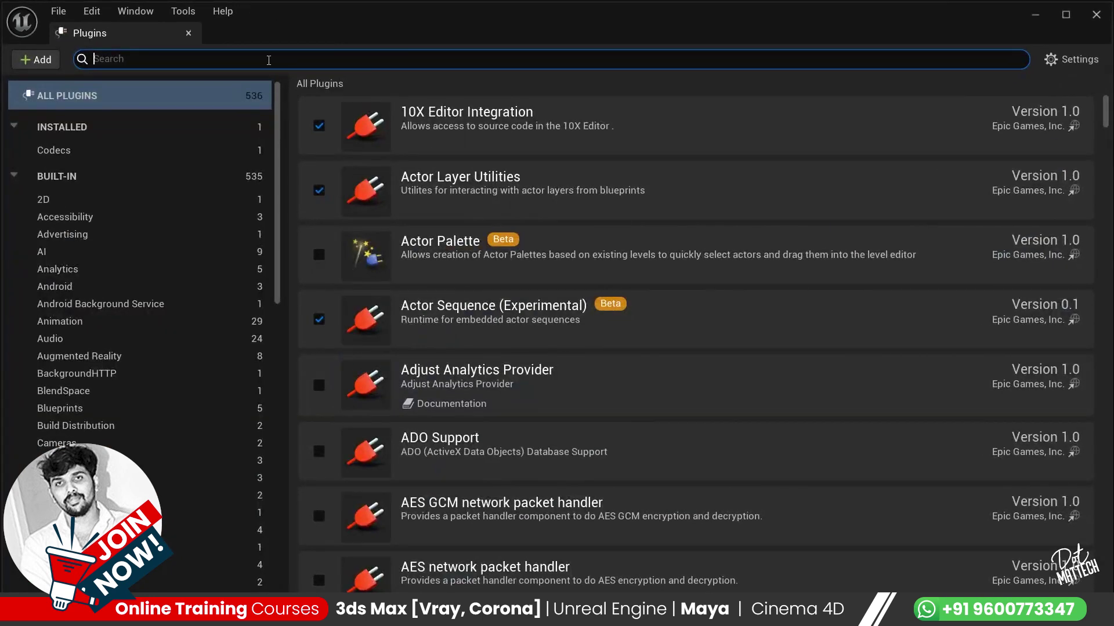
{"action": "type", "text": "movie r"}
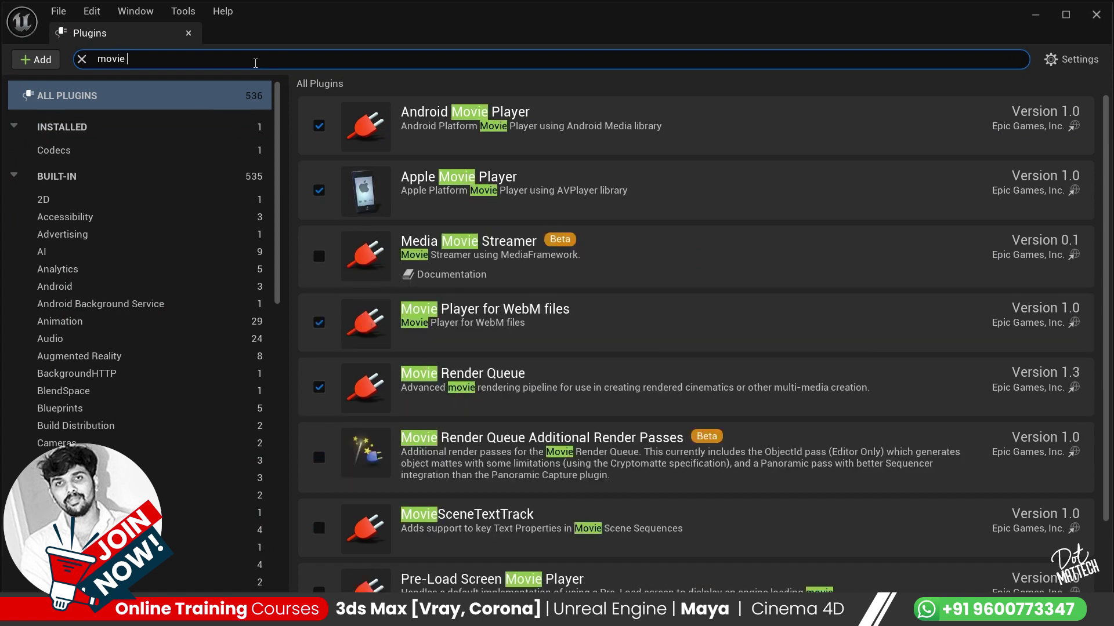
{"action": "type", "text": "e"}
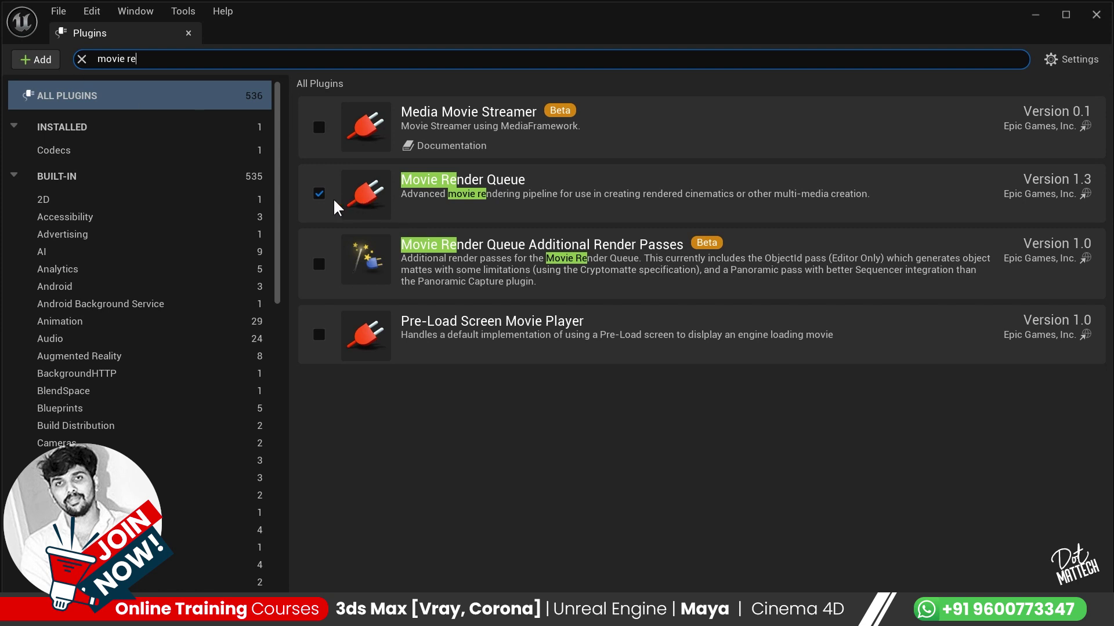
{"action": "left_click", "coordinate": [189, 33]}
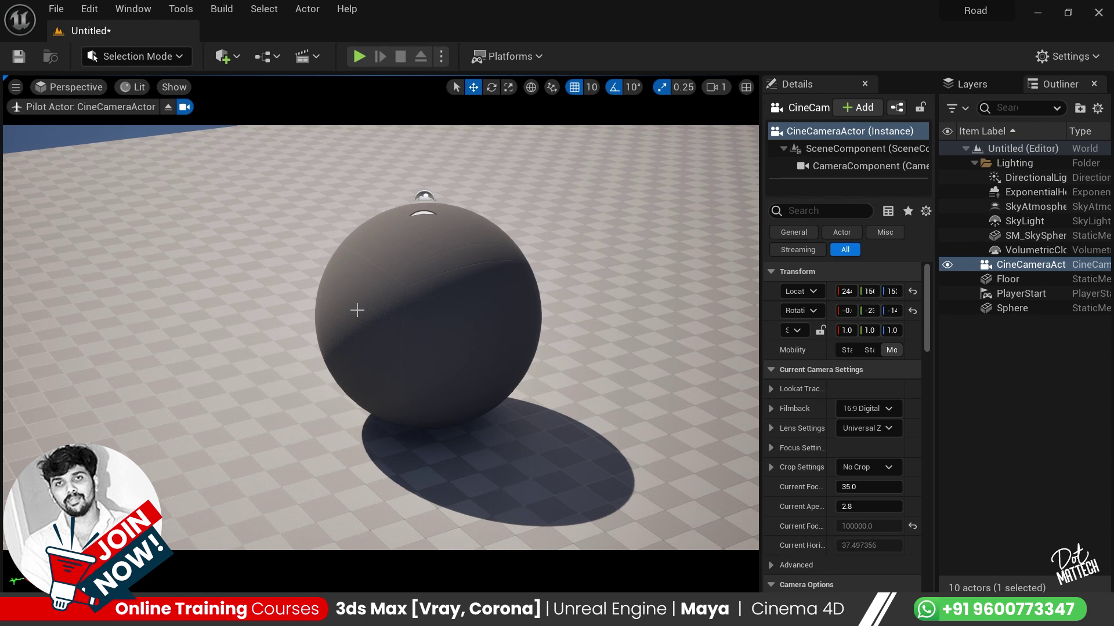
Create a Level Sequence named 2 in the Content Browser and open it in Sequencer.
{"action": "key", "text": "ctrl+space"}
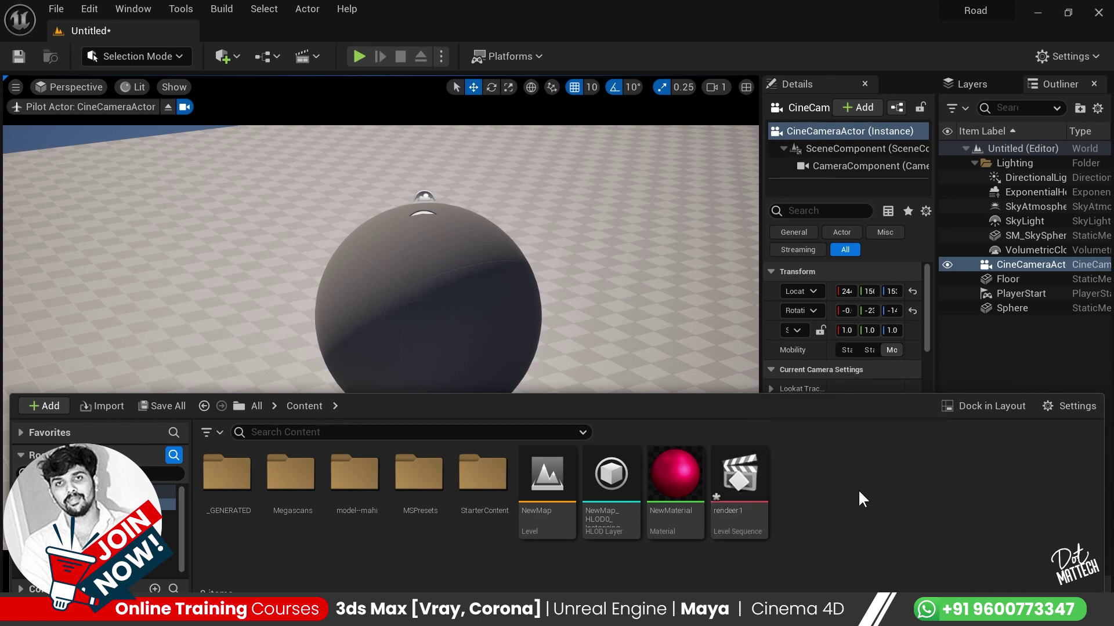
{"action": "right_click", "coordinate": [797, 480]}
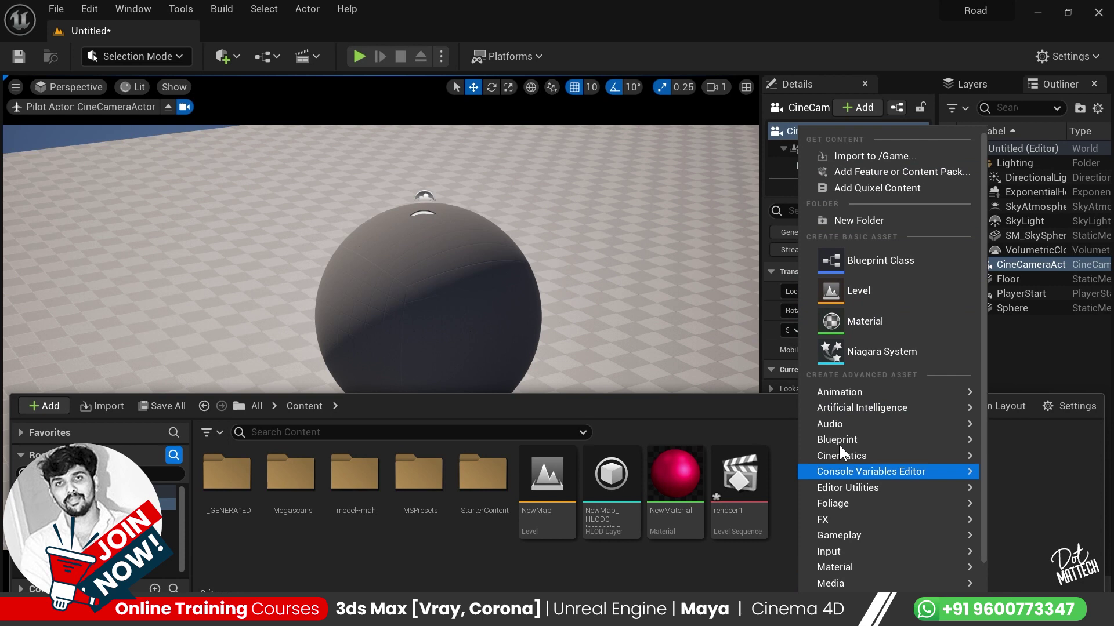
{"action": "mouse_move", "coordinate": [823, 455]}
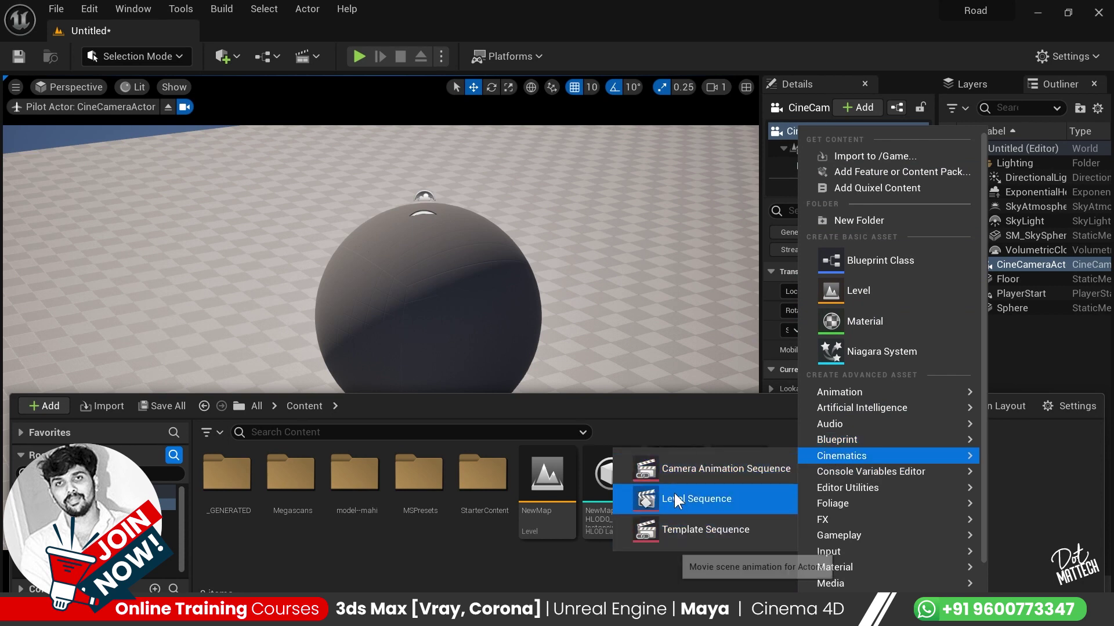
{"action": "left_click", "coordinate": [703, 497]}
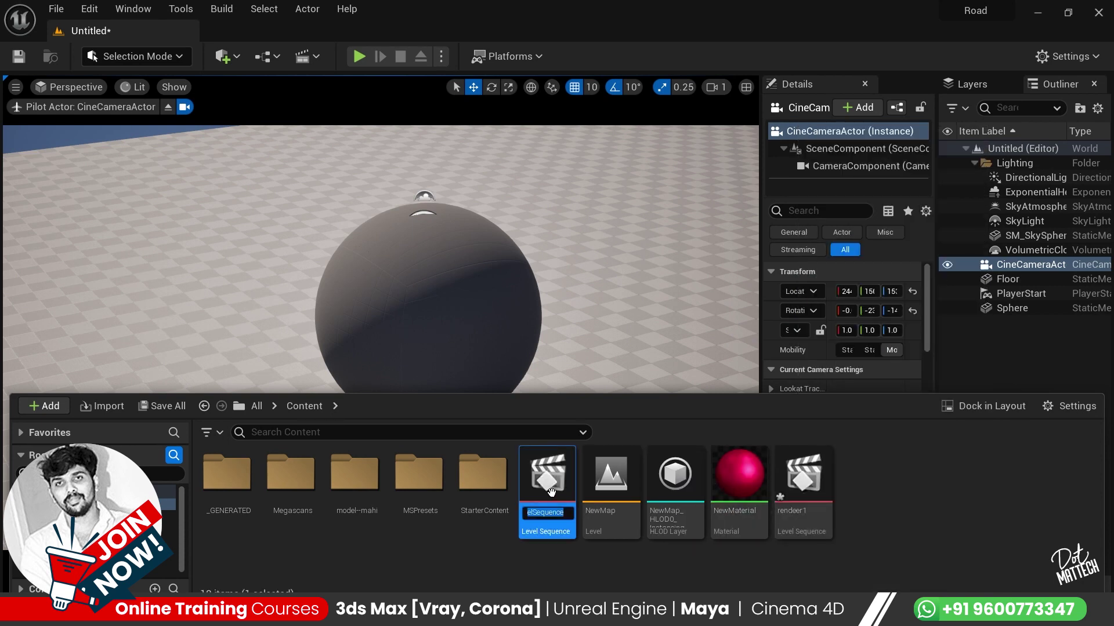
{"action": "type", "text": "2"}
{"action": "key", "text": "Return"}
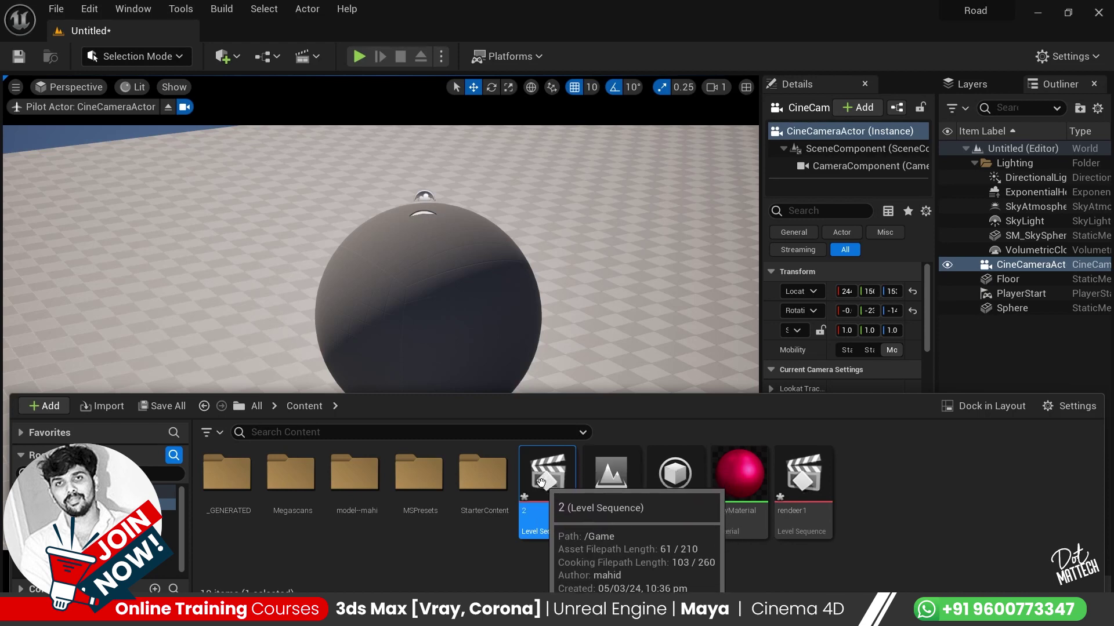
{"action": "double_click", "coordinate": [541, 482]}
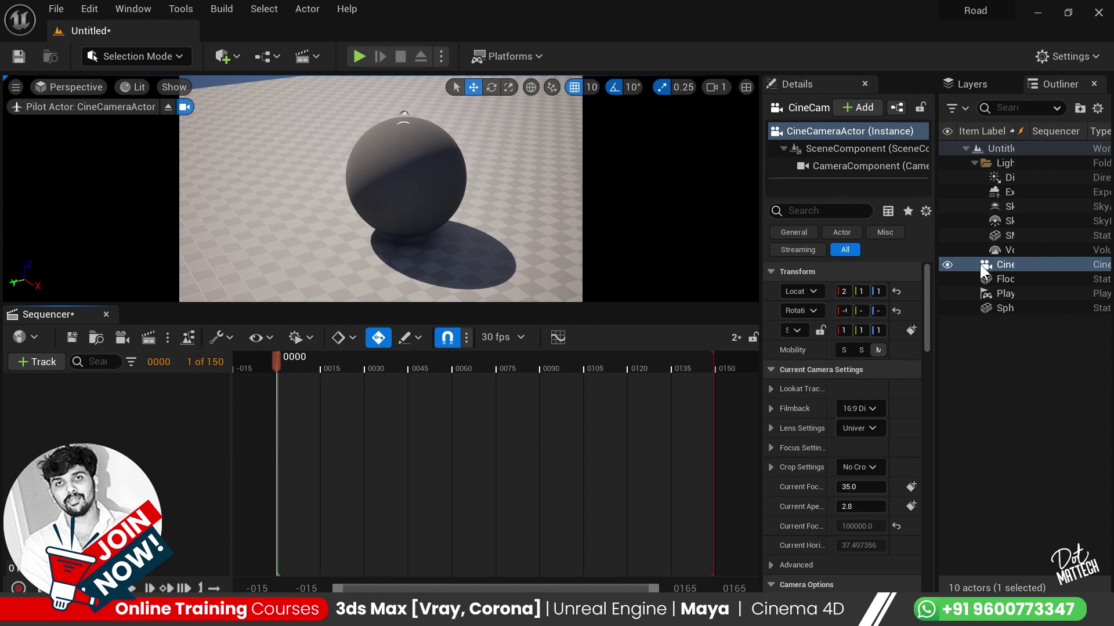
Add the CineCameraActor to sequence 2 and preview its shot across frames 0–150.
{"action": "mouse_move", "coordinate": [986, 264]}
{"action": "left_mouse_down"}
{"action": "mouse_move", "coordinate": [200, 456]}
{"action": "mouse_move", "coordinate": [174, 481]}
{"action": "left_mouse_up"}
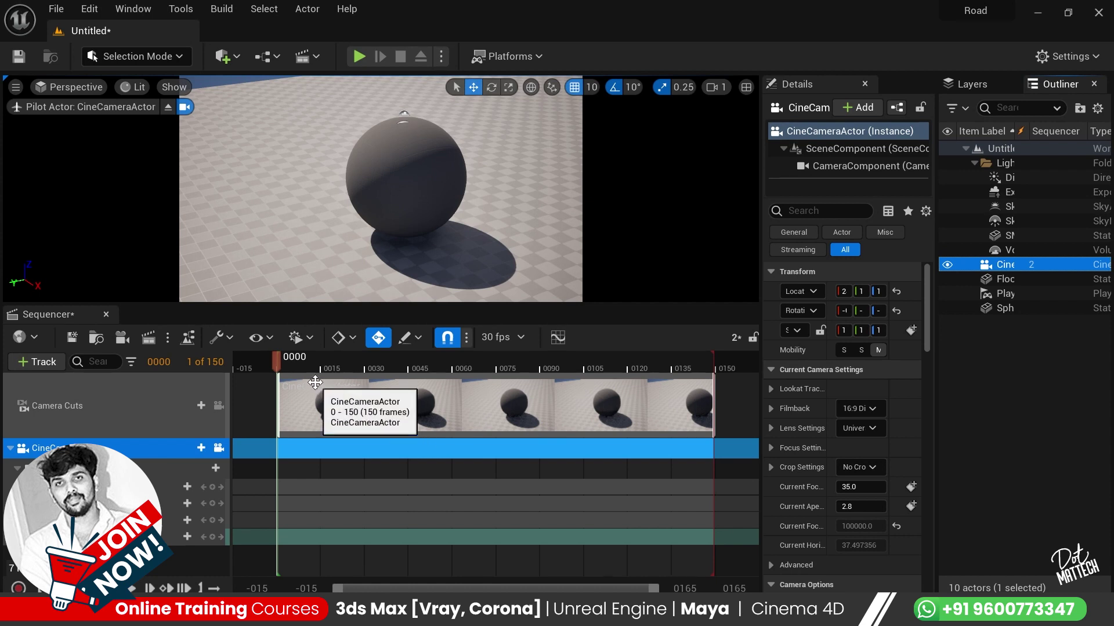
{"action": "mouse_move", "coordinate": [281, 368]}
{"action": "left_mouse_down"}
{"action": "mouse_move", "coordinate": [289, 384]}
{"action": "mouse_move", "coordinate": [404, 381]}
{"action": "left_mouse_up"}
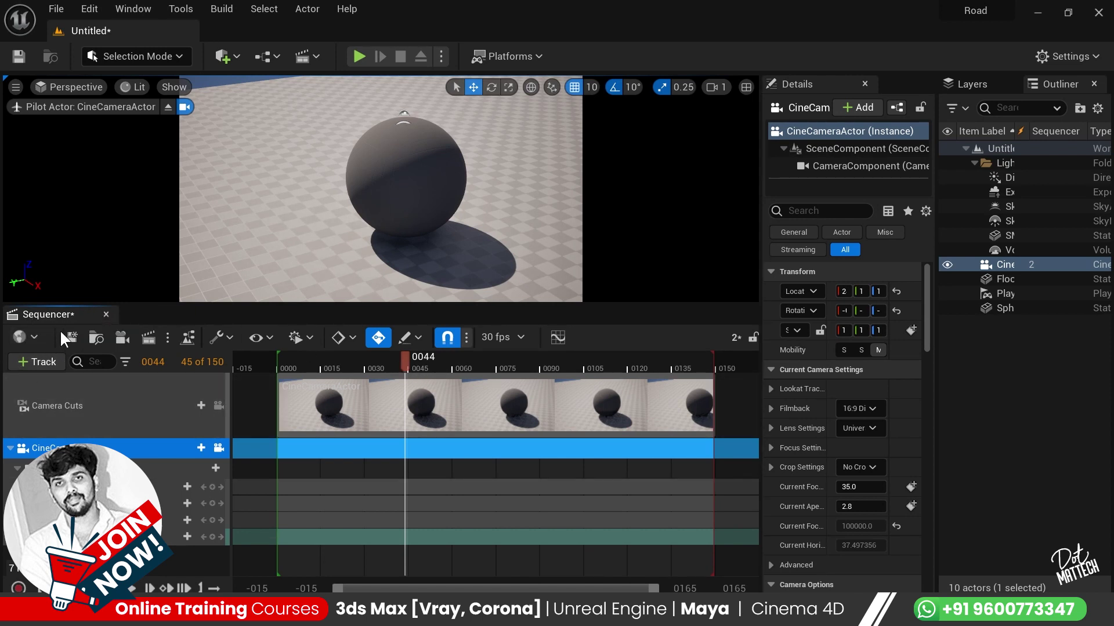
{"action": "left_click", "coordinate": [167, 337]}
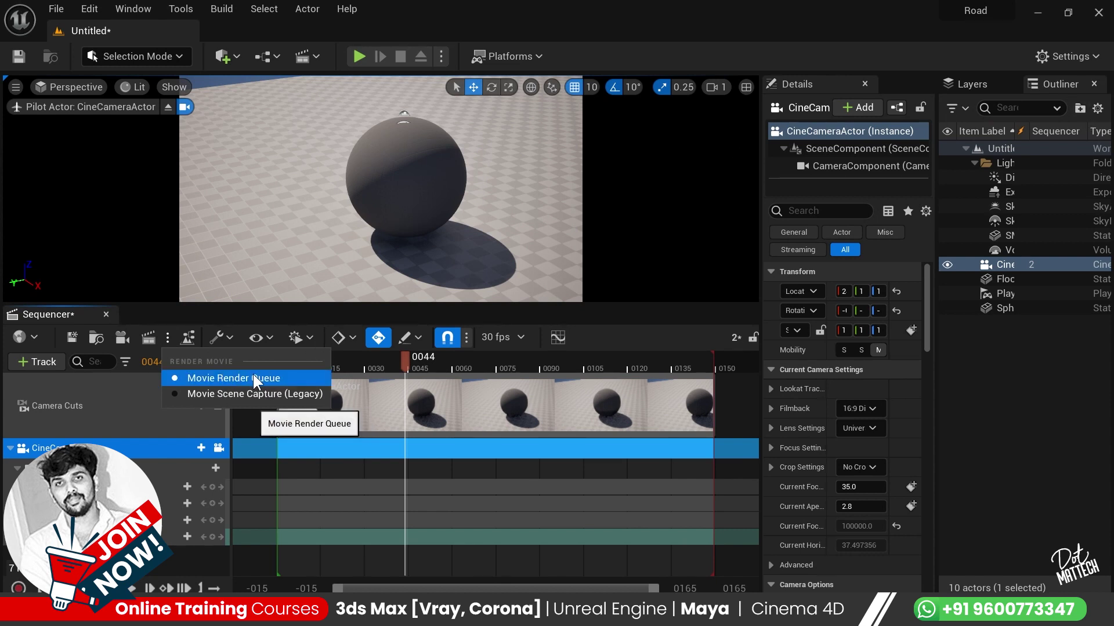
{"action": "left_click", "coordinate": [148, 337]}
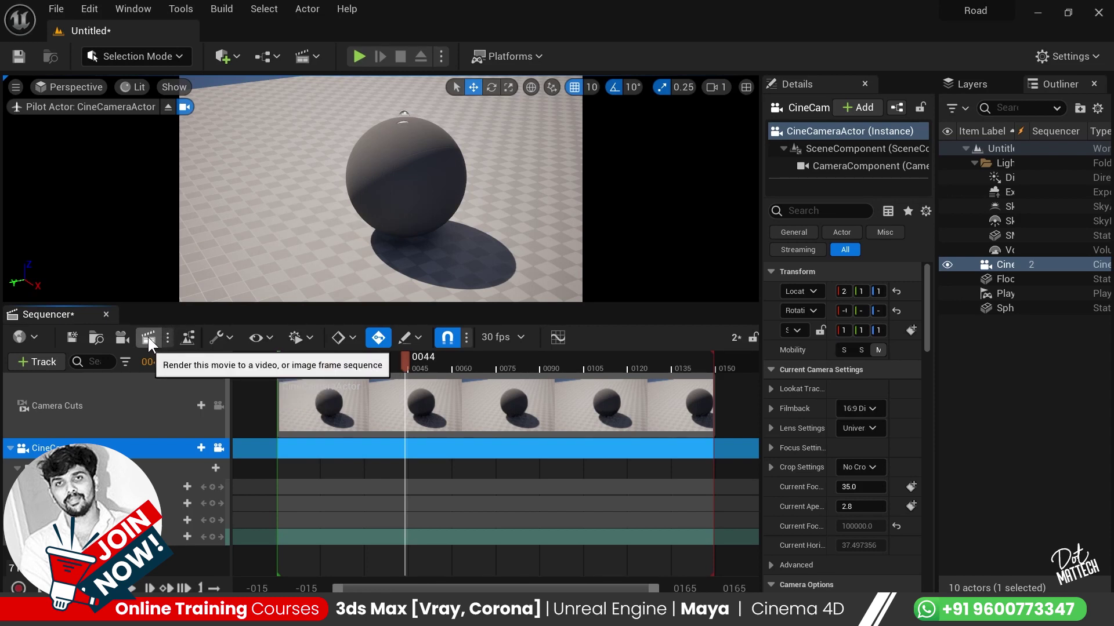
{"action": "left_click", "coordinate": [148, 337]}
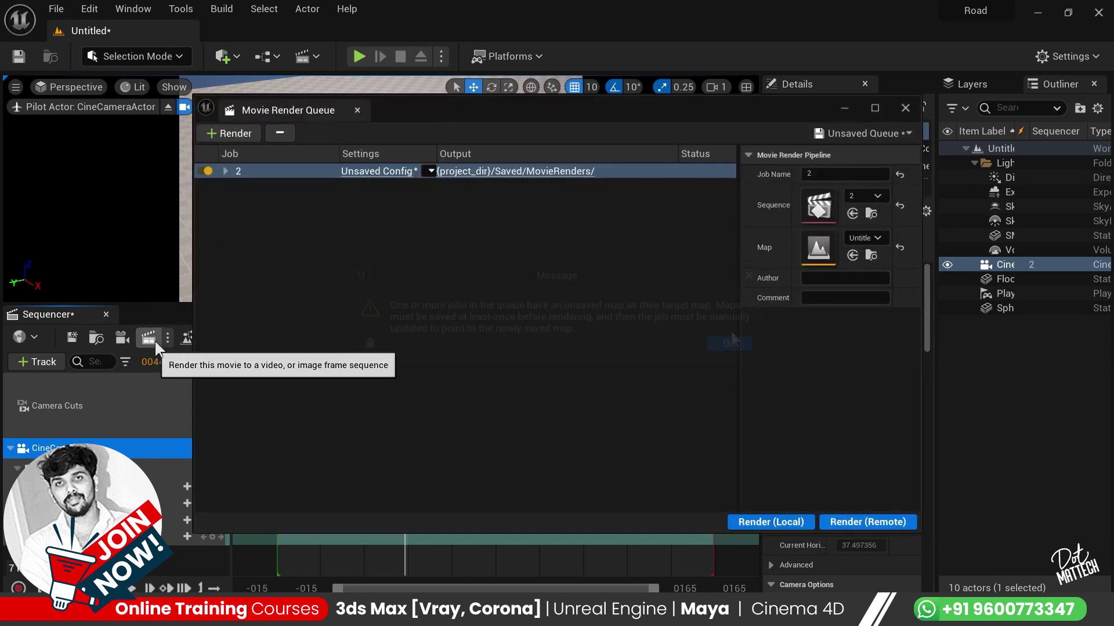
{"action": "left_click", "coordinate": [748, 278]}
{"action": "left_click", "coordinate": [905, 108]}
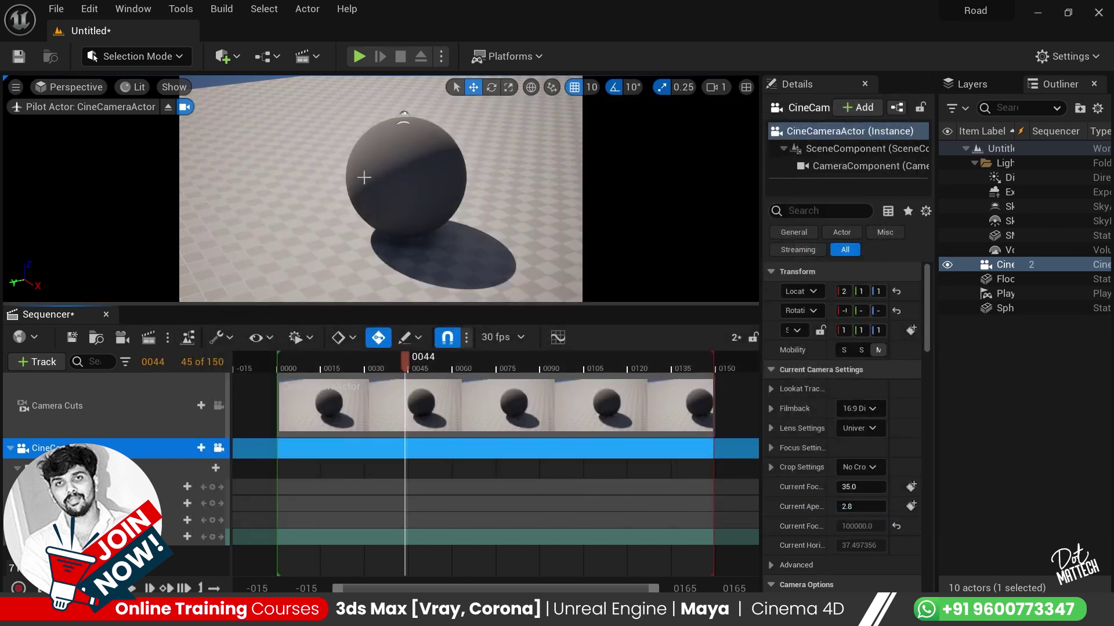
Apply the red NewMaterial to the sphere.
{"action": "left_click", "coordinate": [287, 208]}
{"action": "key", "text": "ctrl+space"}
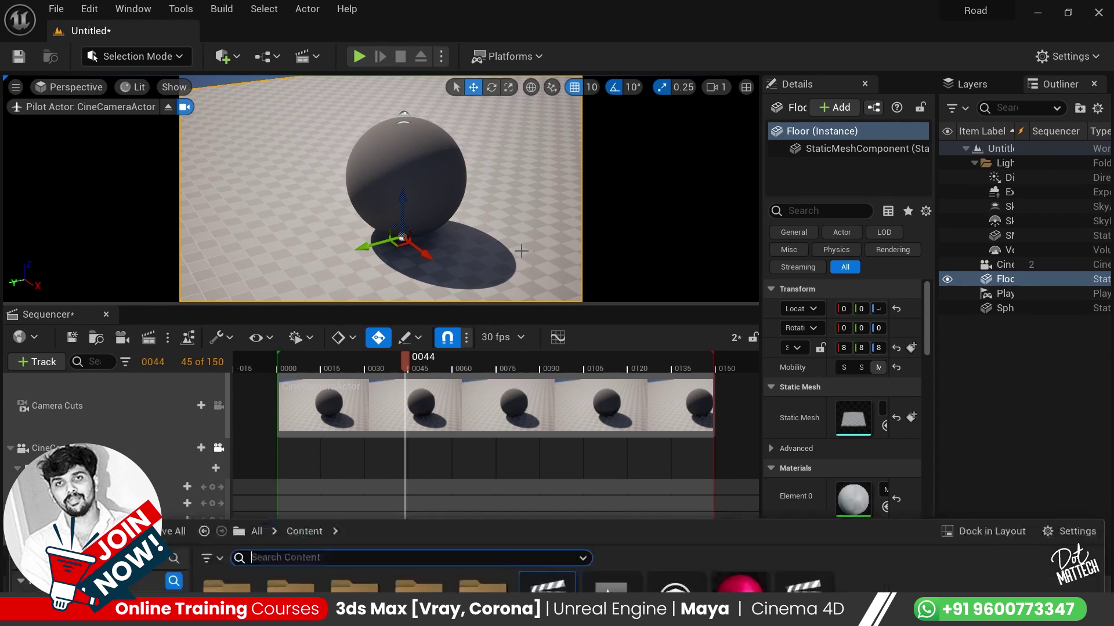
{"action": "left_click_drag", "start_coordinate": [740, 474], "coordinate": [424, 179]}
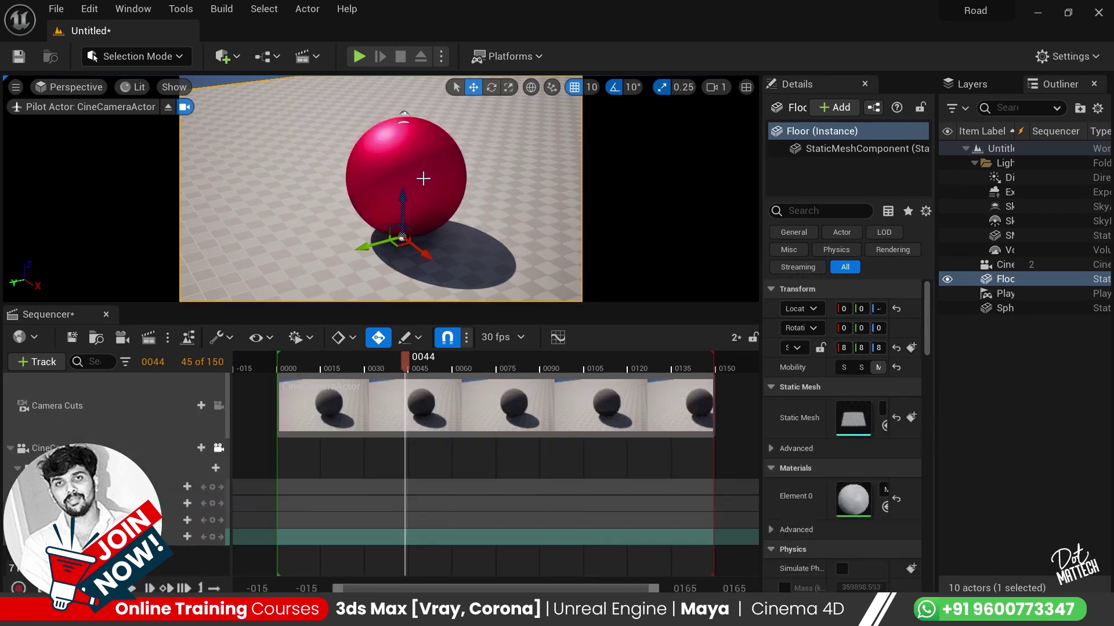
{"action": "key", "text": "e"}
Apply the StarterContent M_Metal_Rust material to the floor.
{"action": "key", "text": "ctrl+space"}
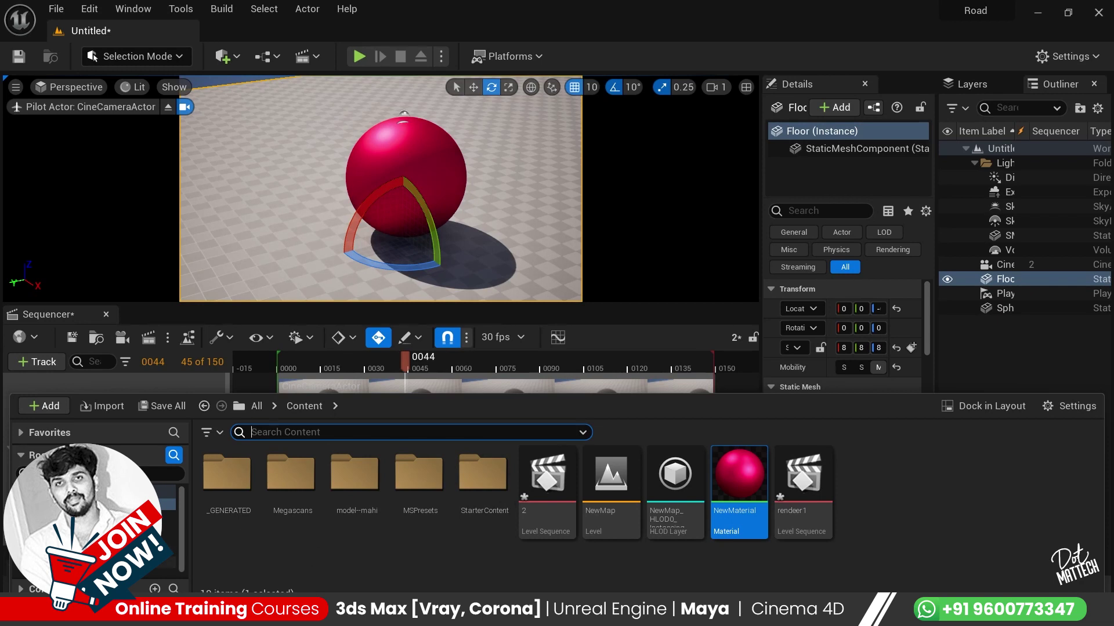
{"action": "double_click", "coordinate": [482, 474]}
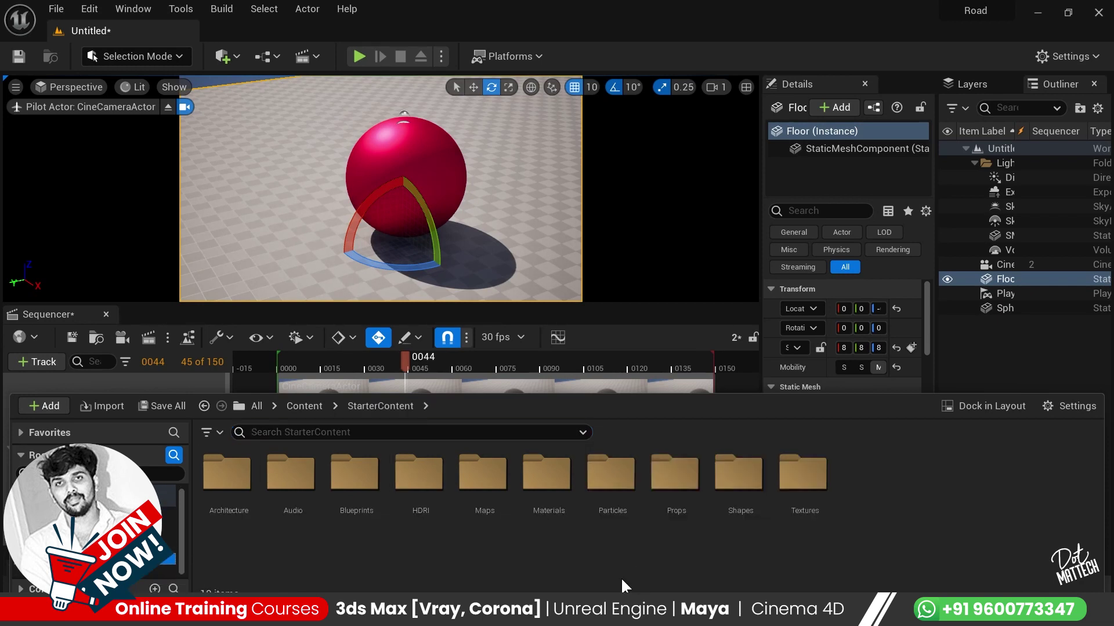
{"action": "double_click", "coordinate": [533, 518]}
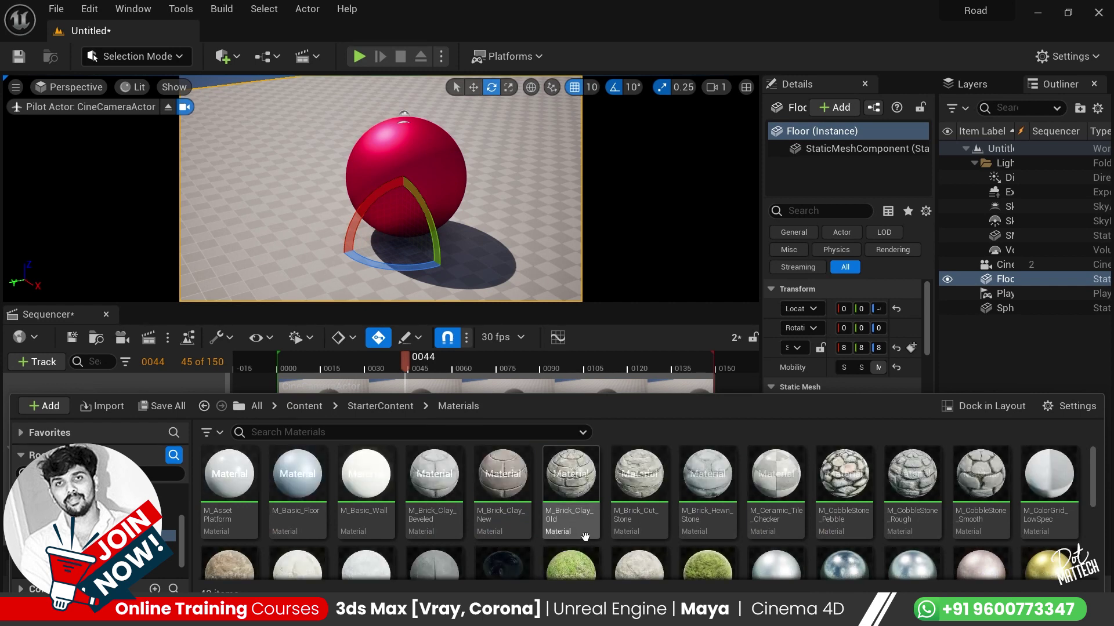
{"action": "scroll", "coordinate": [579, 535], "scroll_direction": "down", "scroll_amount": 2}
{"action": "left_click_drag", "start_coordinate": [229, 514], "coordinate": [304, 271]}
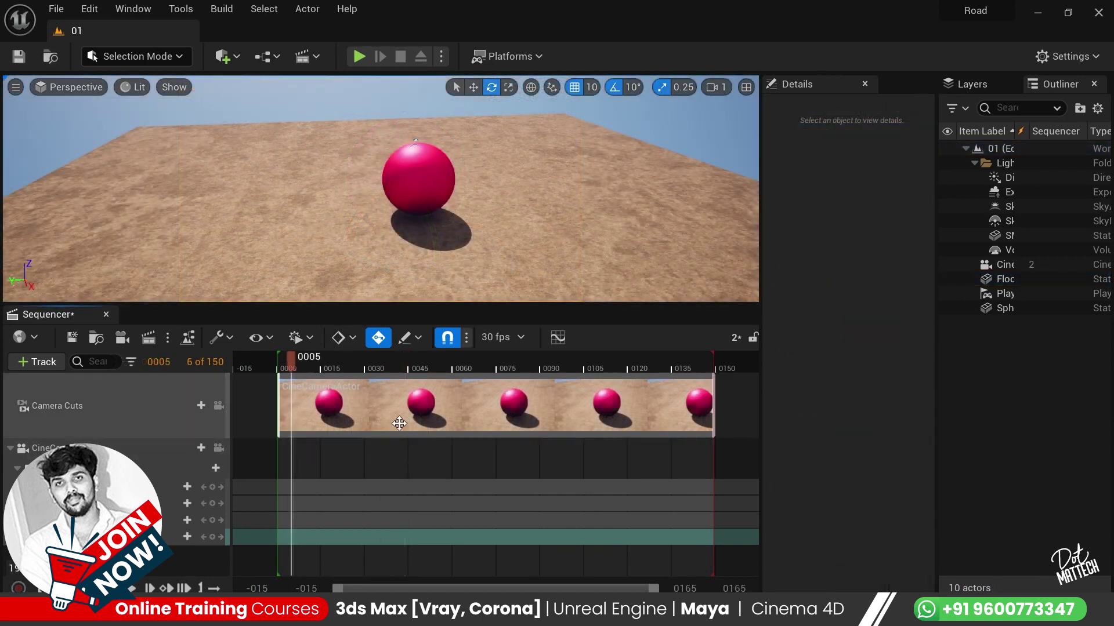
Open Movie Render Queue for sequence 2 and select the job's Anti-aliasing setting.
{"action": "left_click", "coordinate": [152, 341]}
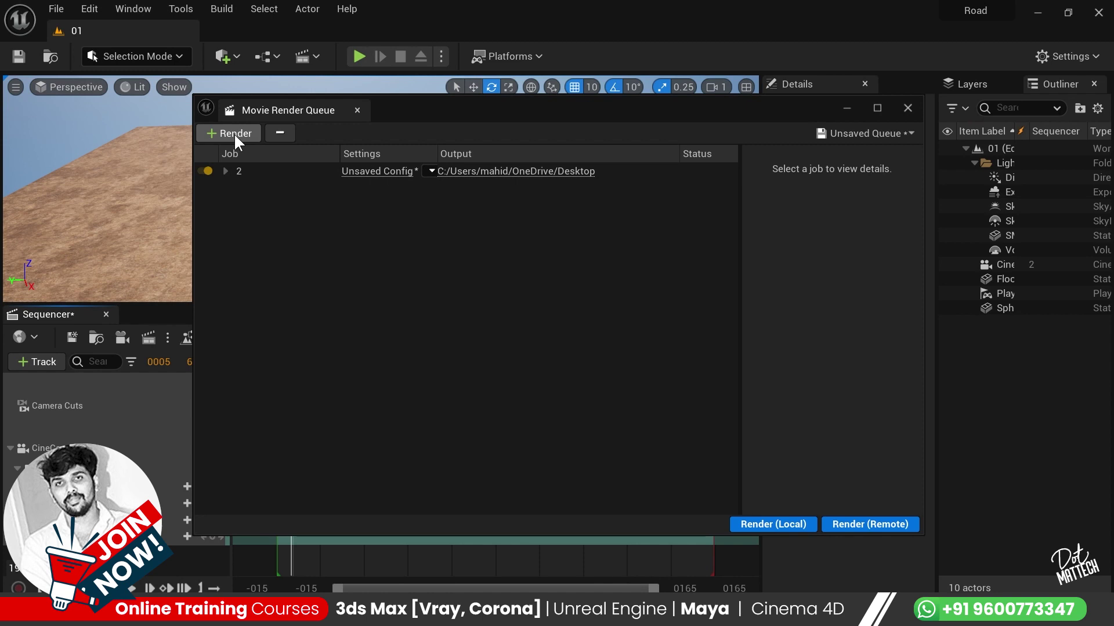
{"action": "left_click", "coordinate": [390, 173]}
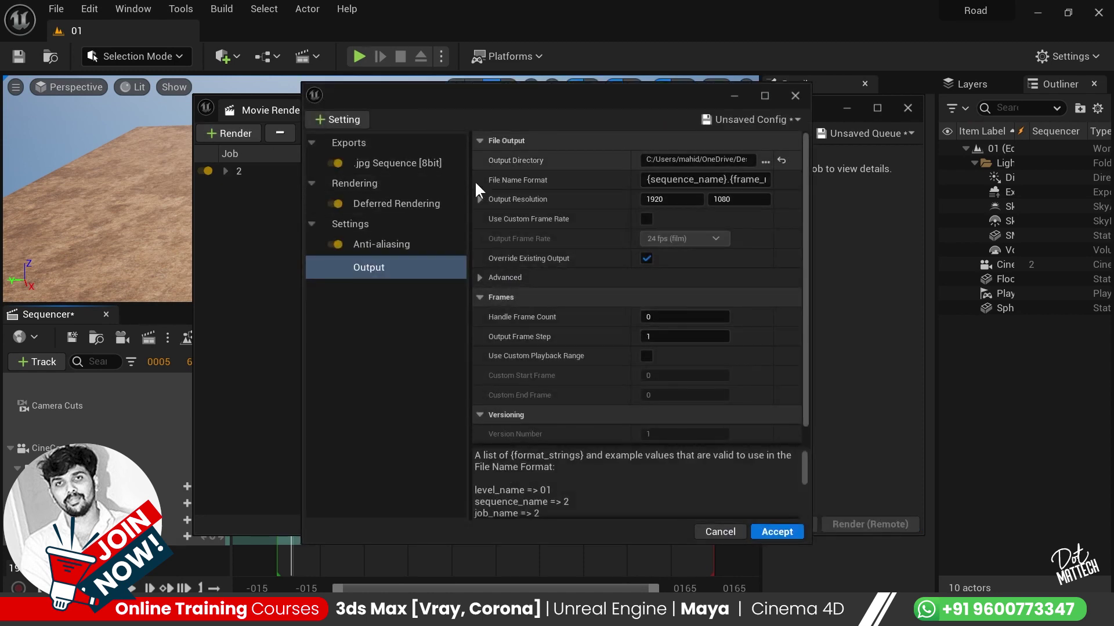
{"action": "left_click", "coordinate": [402, 245]}
Remove the Anti-aliasing, Deferred Rendering and .jpg Sequence settings from job 2.
{"action": "left_click", "coordinate": [405, 207], "text": "ctrl"}
{"action": "left_click", "coordinate": [407, 169], "text": "ctrl"}
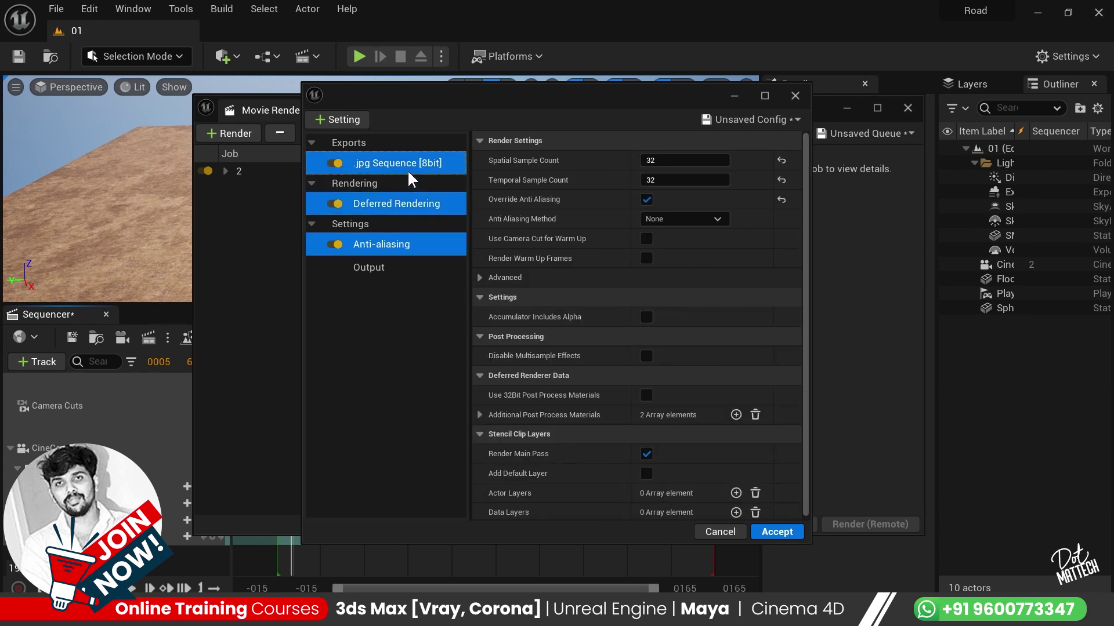
{"action": "key", "text": "Delete"}
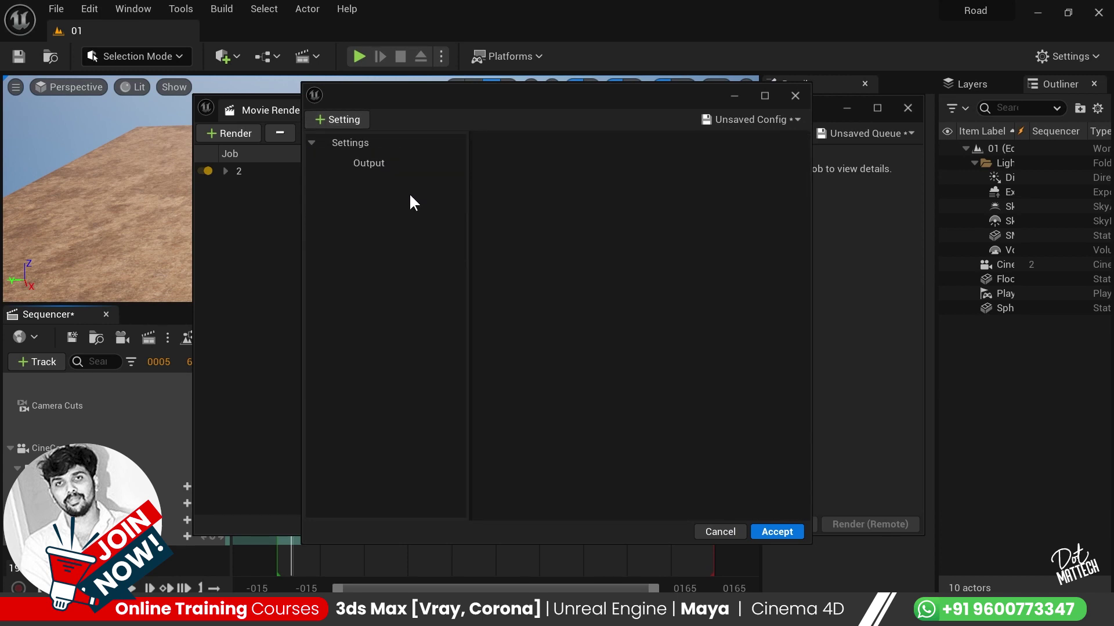
Set the job's Output Directory to the Desktop.
{"action": "left_click", "coordinate": [379, 162]}
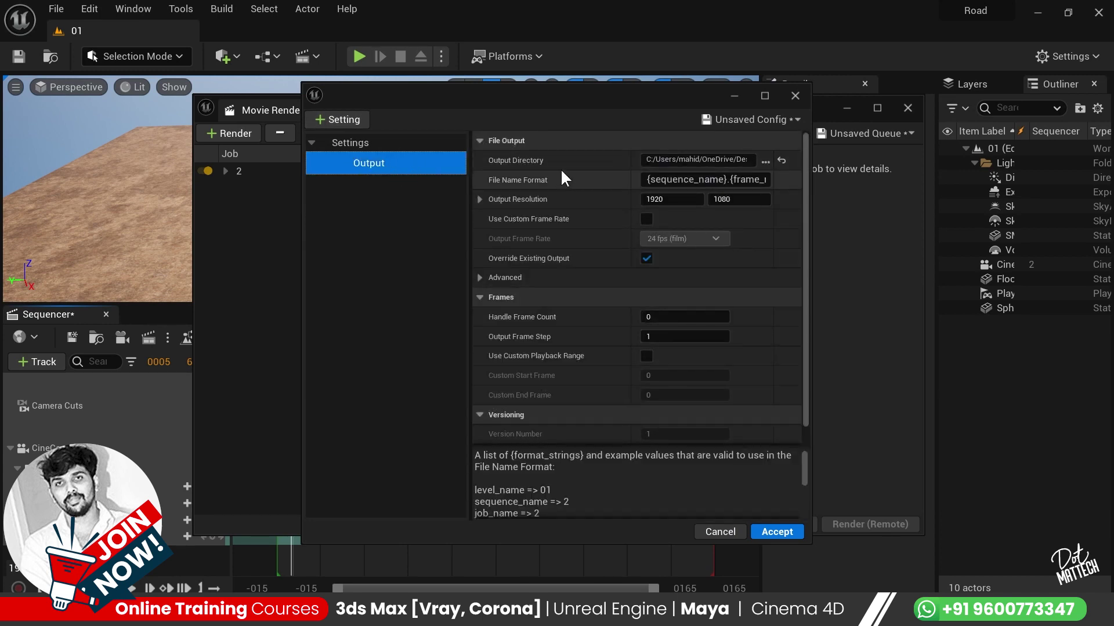
{"action": "left_click", "coordinate": [765, 163]}
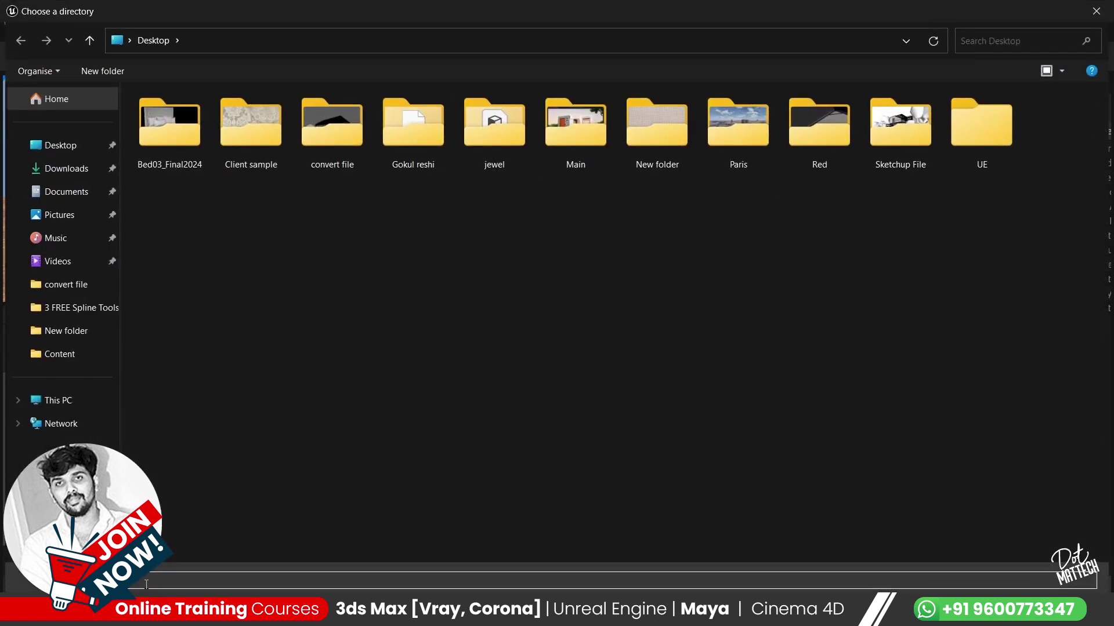
{"action": "left_click", "coordinate": [60, 145]}
{"action": "key", "text": "Return"}
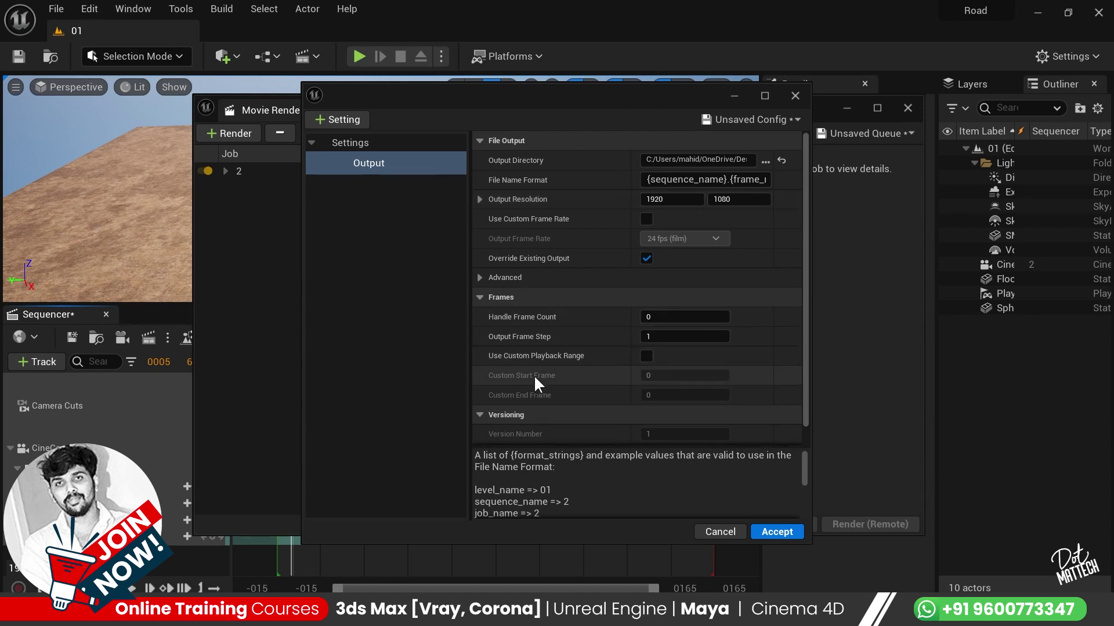
Enable Use Custom Playback Range from frame 0 with the Custom End Frame set to 1.
{"action": "left_click", "coordinate": [648, 356]}
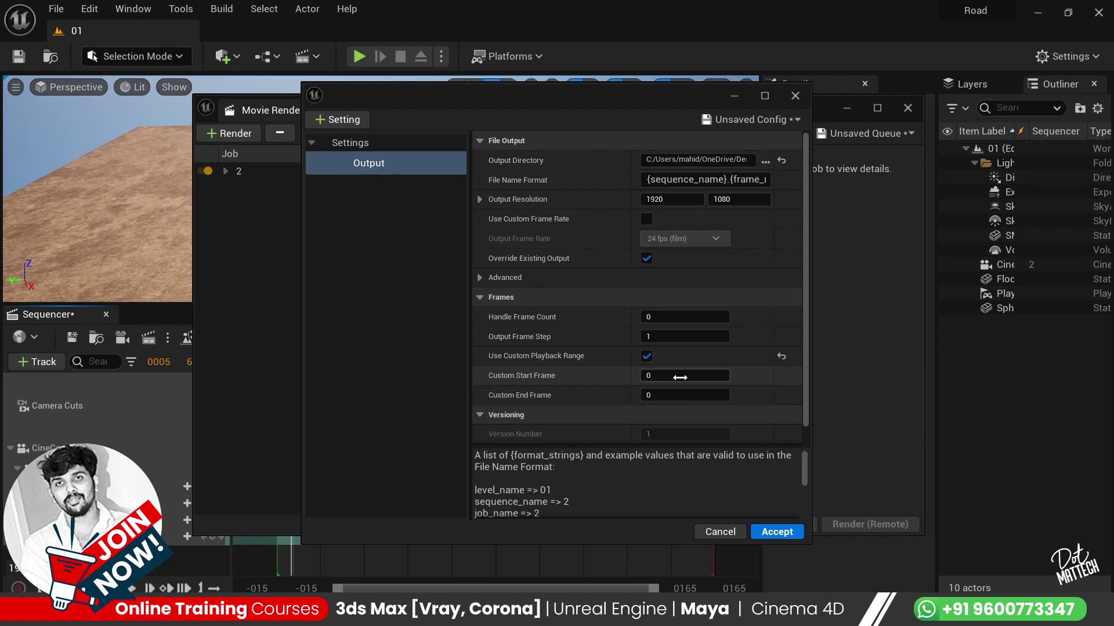
{"action": "left_click", "coordinate": [684, 396]}
{"action": "type", "text": "1"}
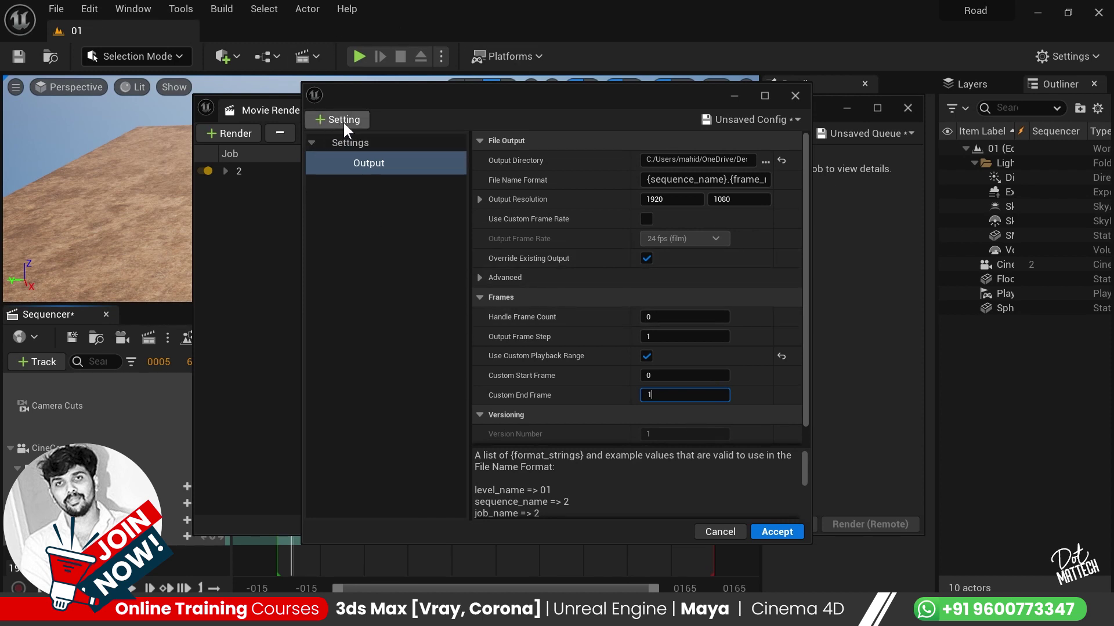
Add Anti-aliasing with 32 spatial and 32 temporal samples and override enabled, plus a .jpg Sequence [8bit] export.
{"action": "left_click", "coordinate": [319, 120]}
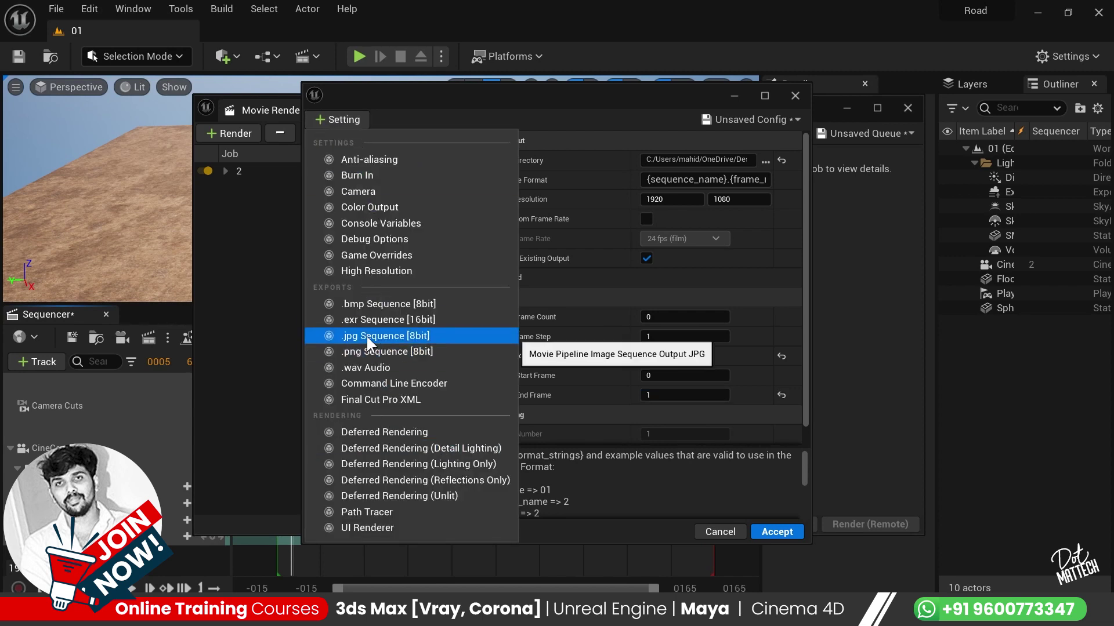
{"action": "left_click", "coordinate": [393, 162]}
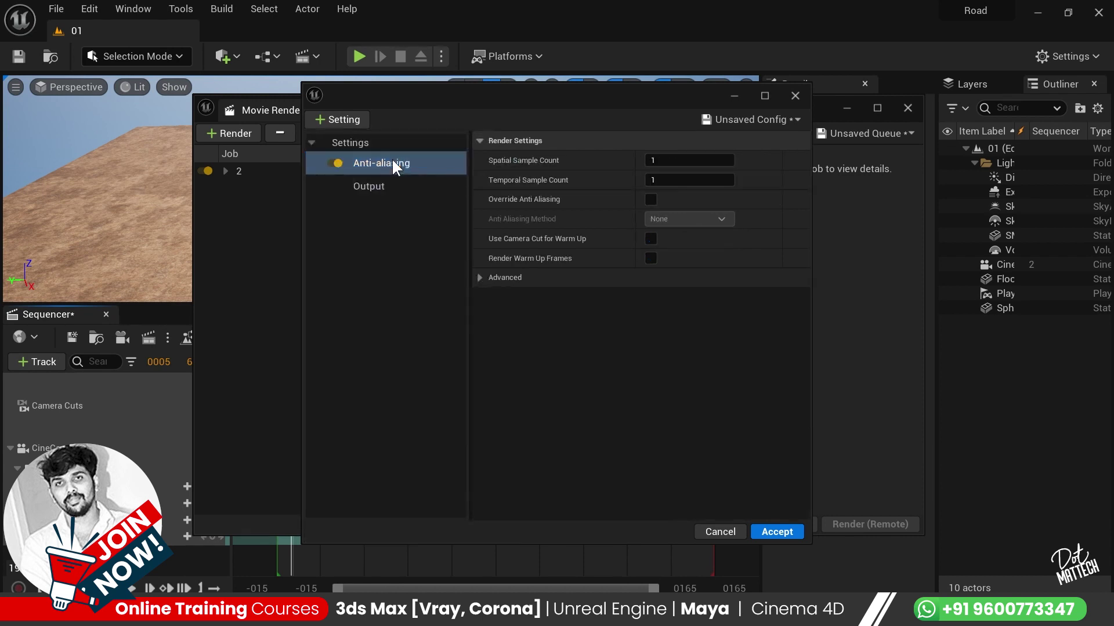
{"action": "left_click", "coordinate": [670, 161]}
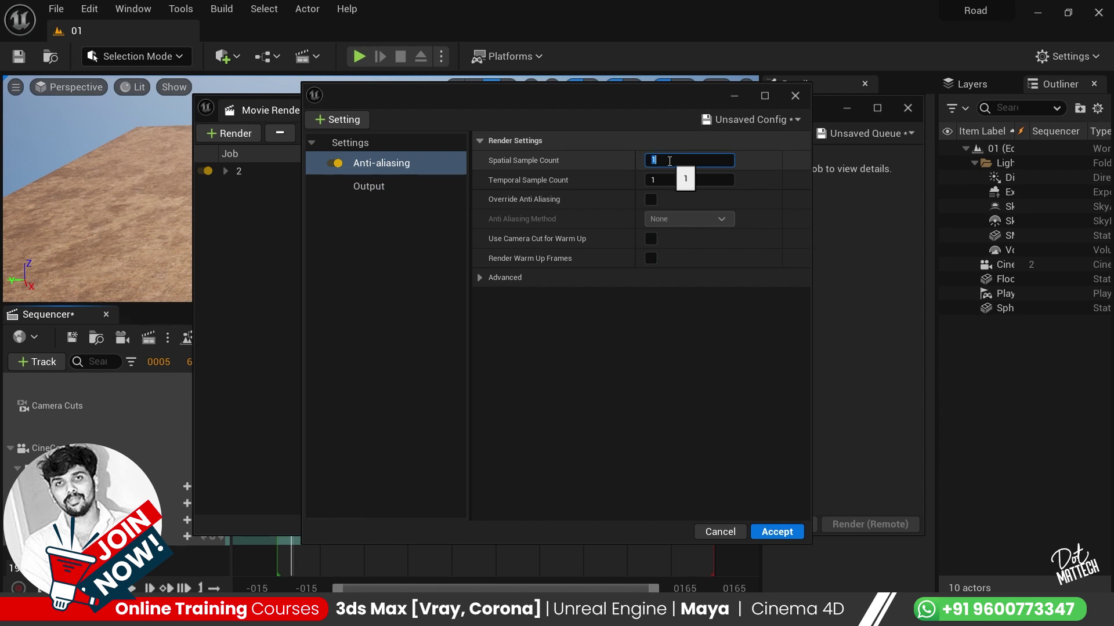
{"action": "type", "text": "32"}
{"action": "key", "text": "Tab"}
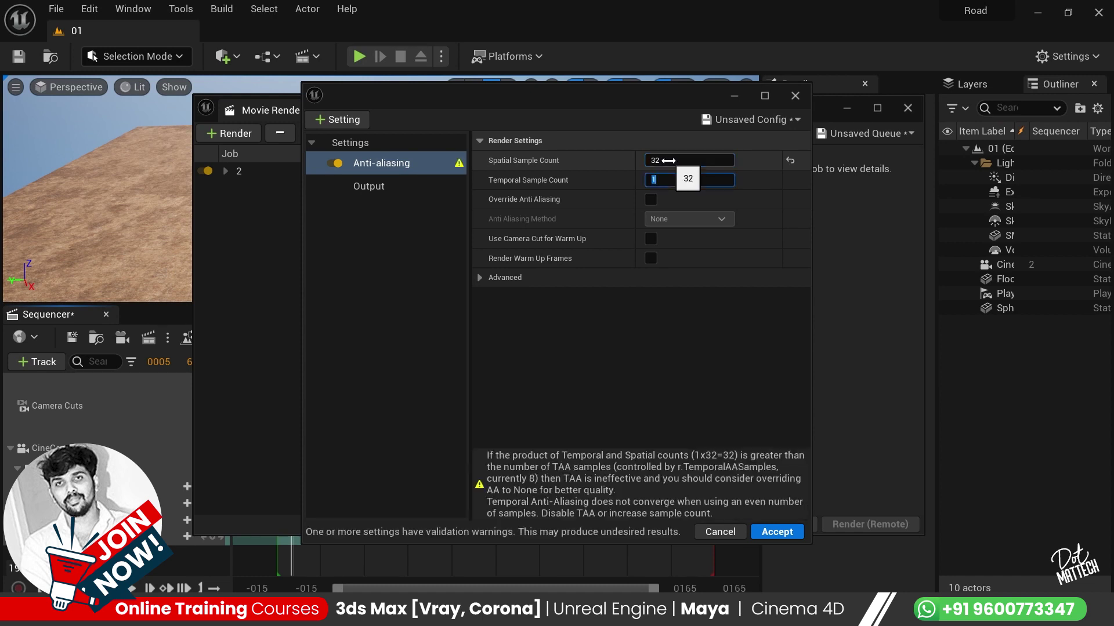
{"action": "type", "text": "32"}
{"action": "key", "text": "Tab"}
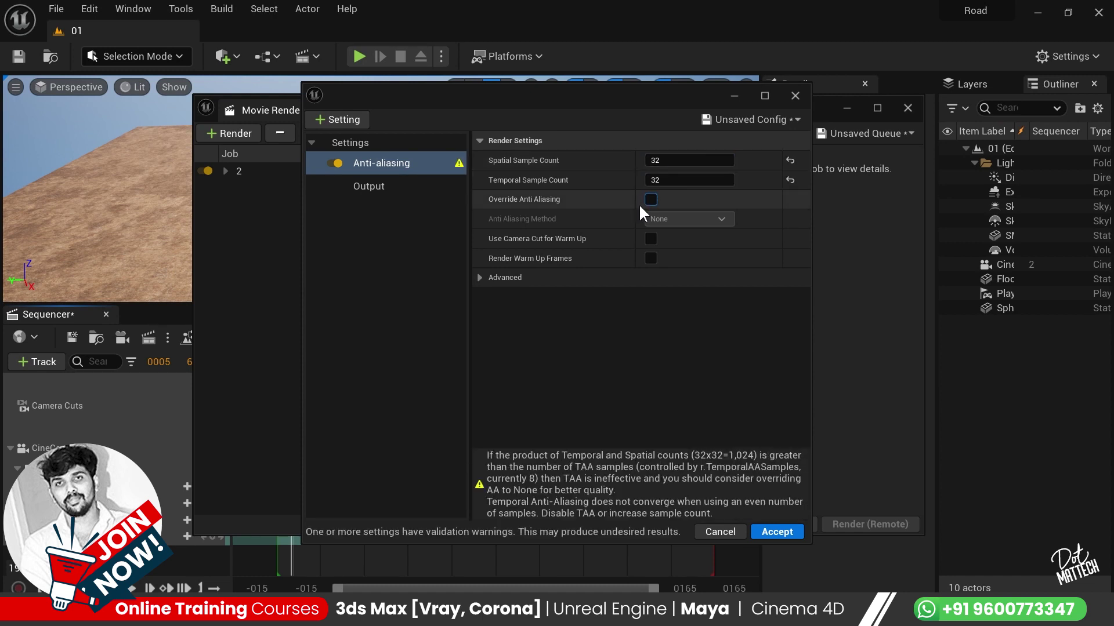
{"action": "left_click", "coordinate": [651, 200]}
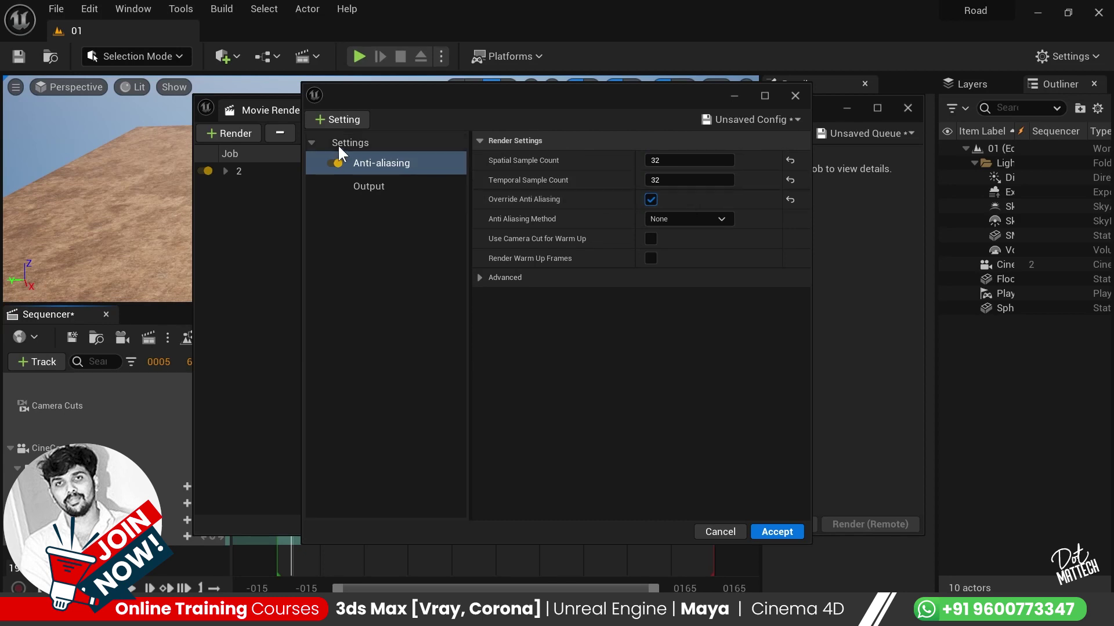
{"action": "left_click", "coordinate": [342, 120]}
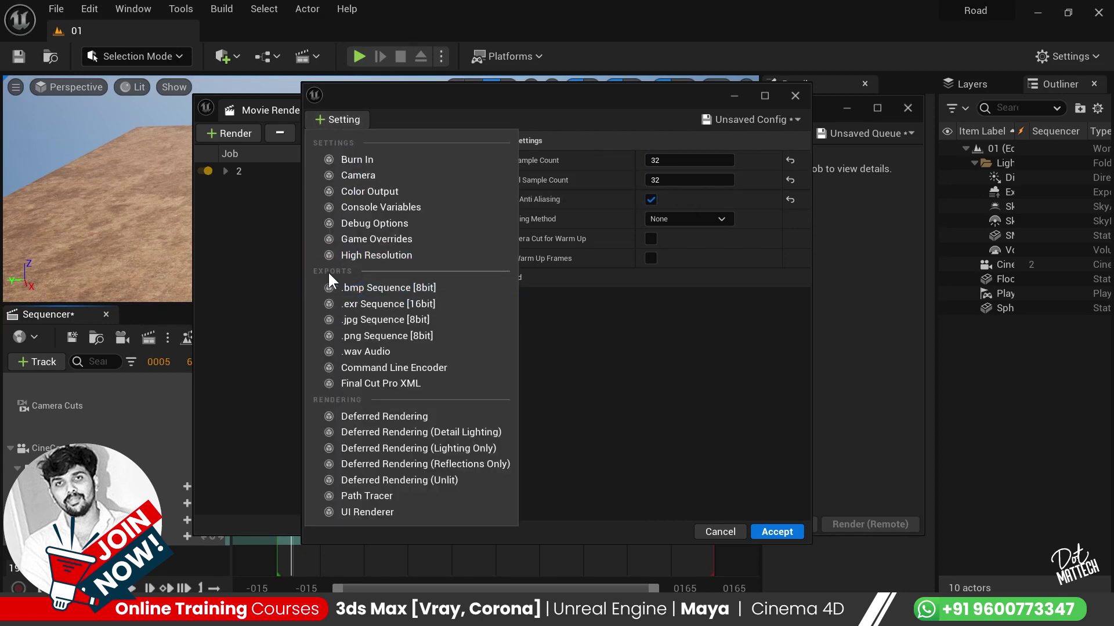
{"action": "left_click", "coordinate": [428, 322]}
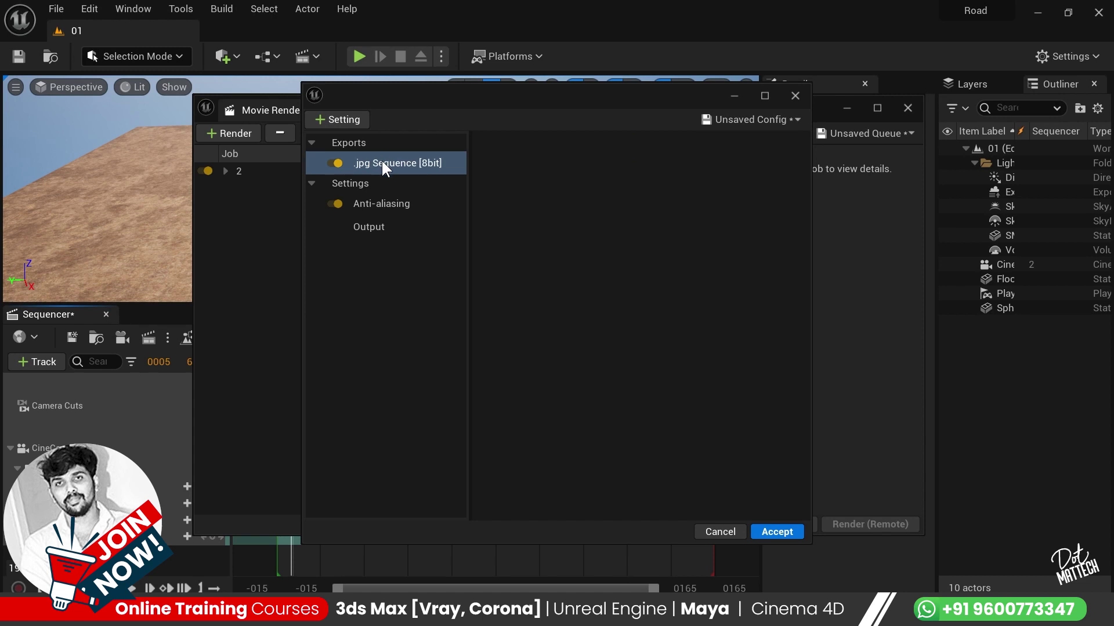
Add a Deferred Rendering pass to job 2, review the Output page, and accept the settings.
{"action": "left_click", "coordinate": [342, 119]}
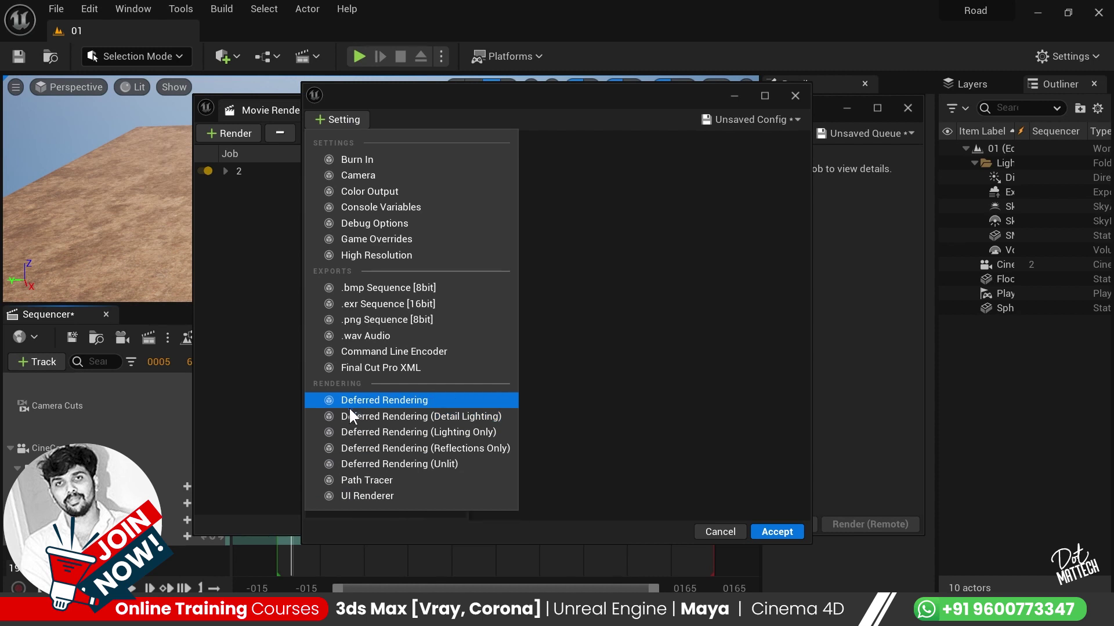
{"action": "left_click", "coordinate": [391, 404]}
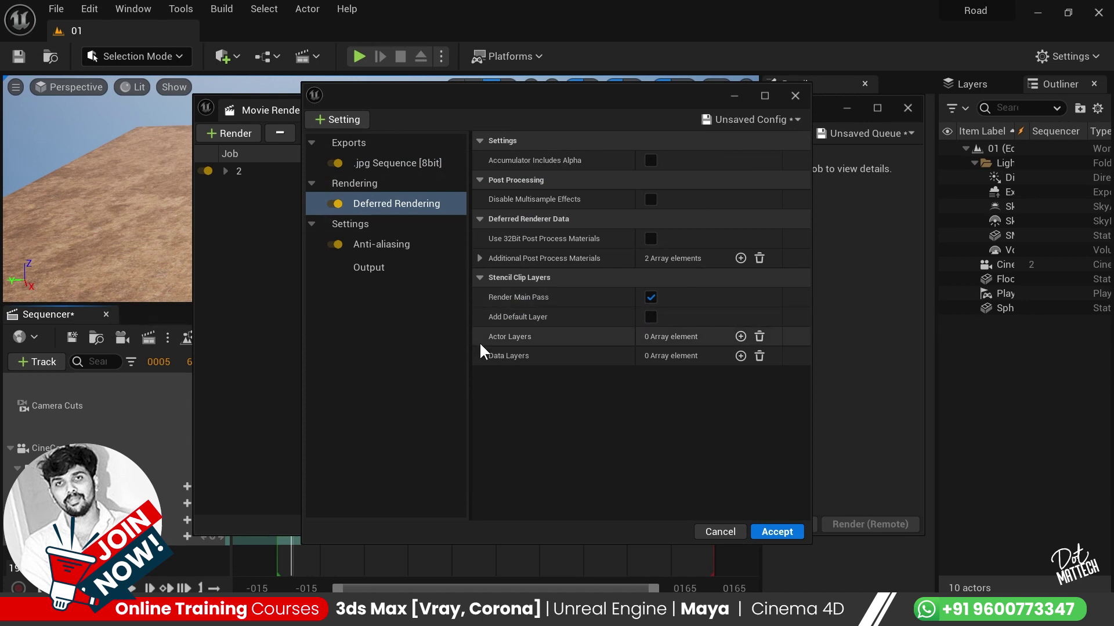
{"action": "left_click", "coordinate": [375, 268]}
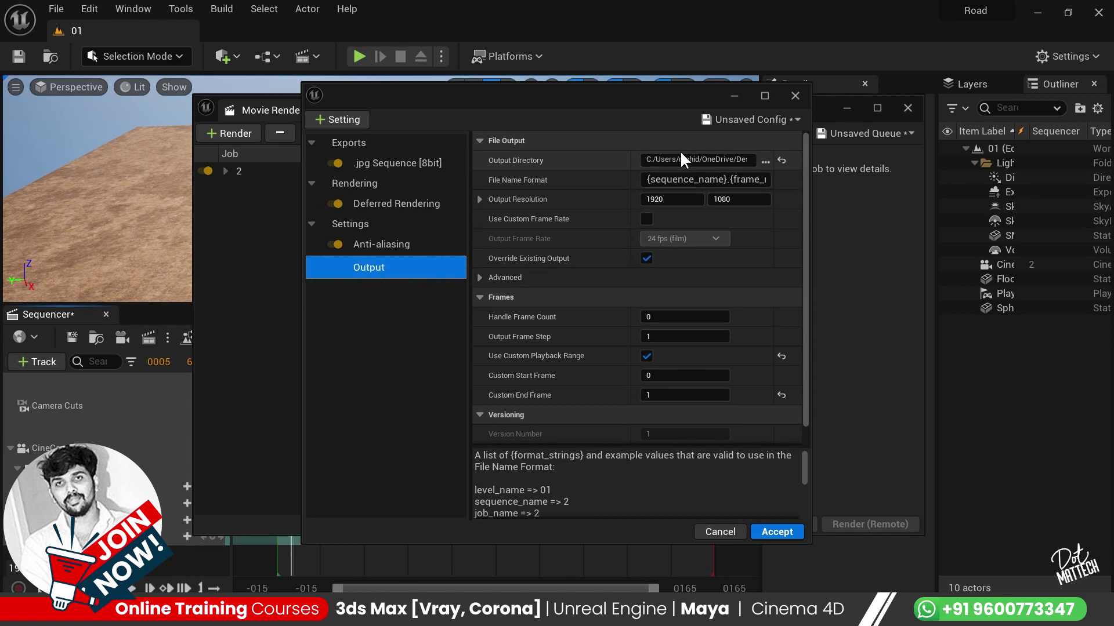
{"action": "scroll", "coordinate": [590, 289], "scroll_direction": "down", "scroll_amount": 1}
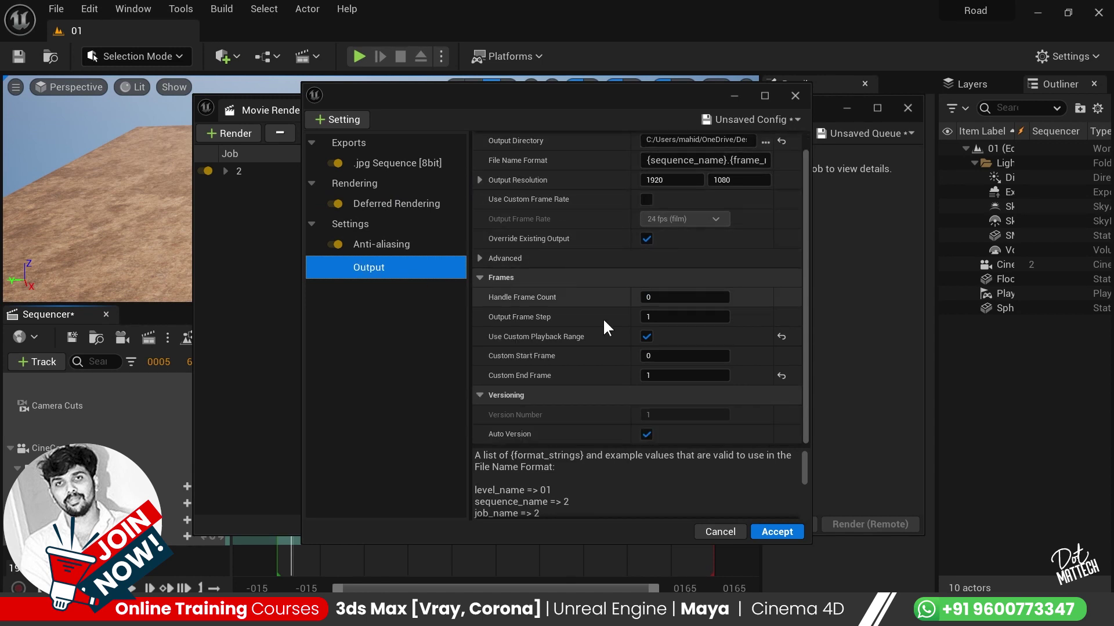
{"action": "left_click", "coordinate": [775, 530]}
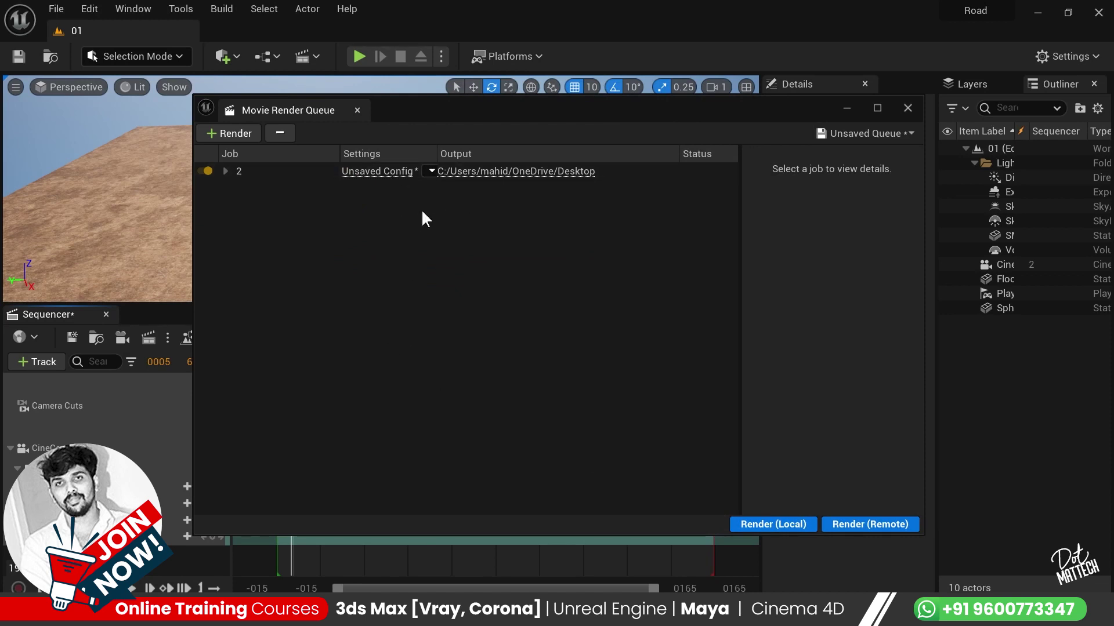
Dismiss the level save prompt without saving and launch Render (Local) for the queued job.
{"action": "left_click", "coordinate": [60, 8]}
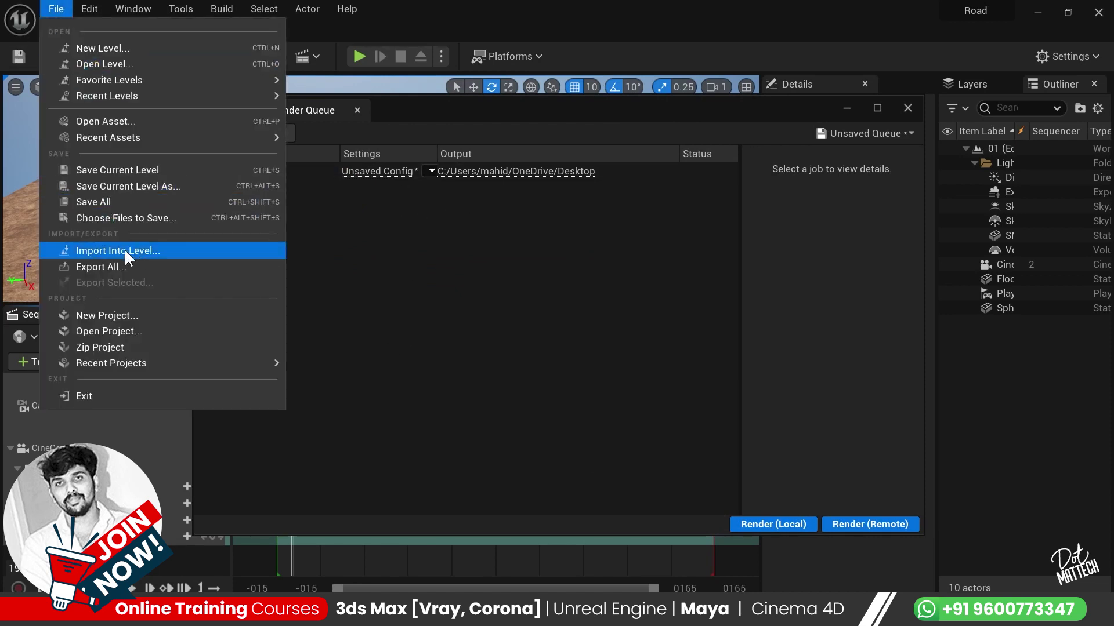
{"action": "left_click", "coordinate": [460, 309]}
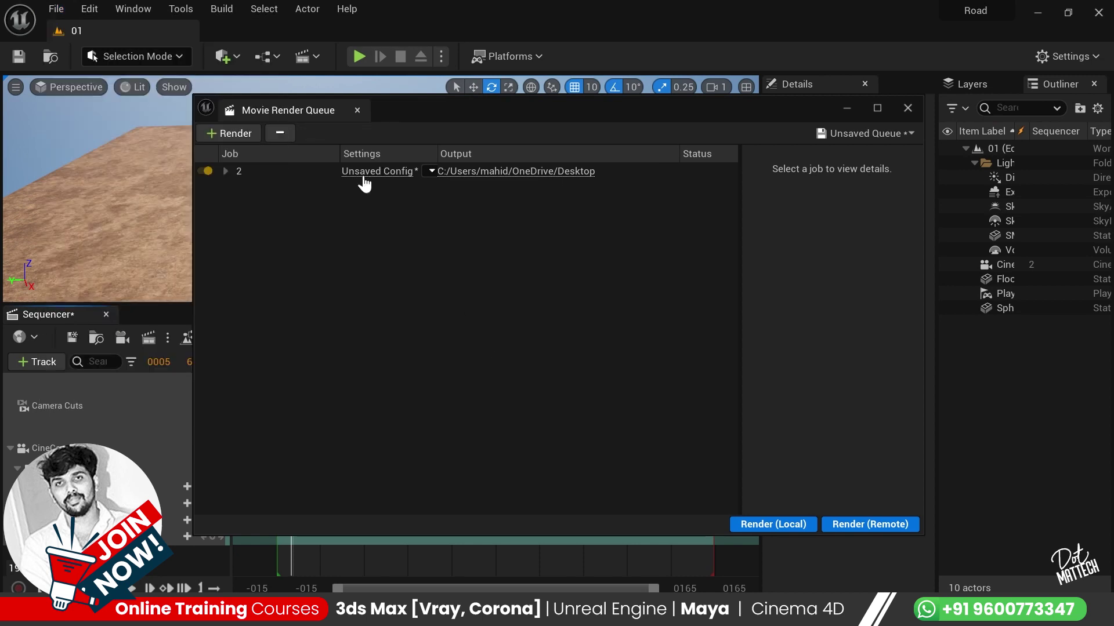
{"action": "left_click", "coordinate": [774, 525]}
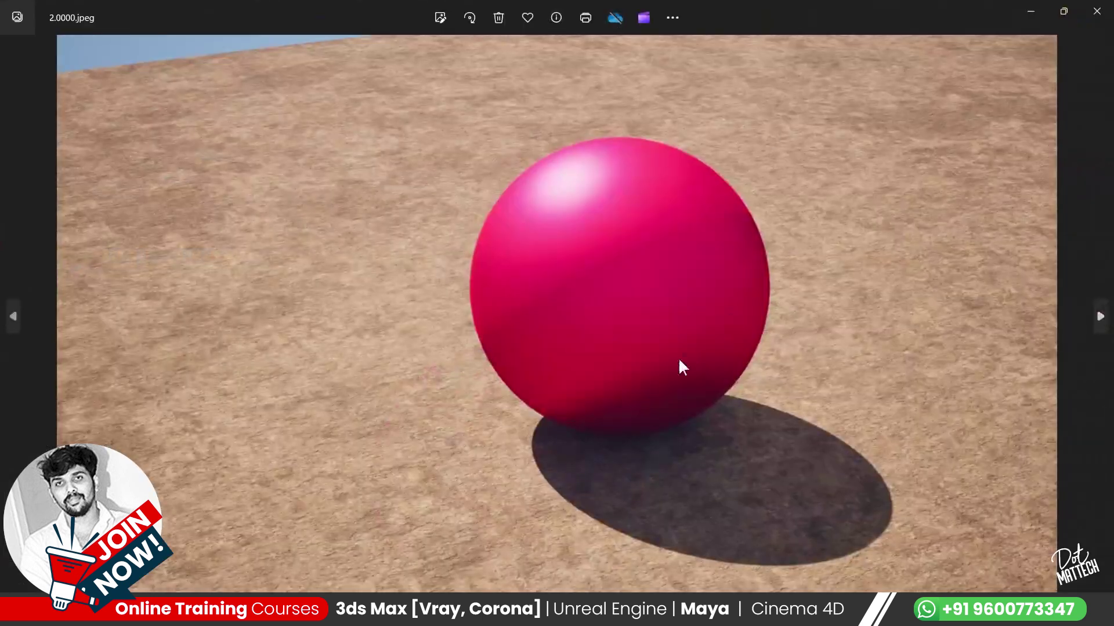
{"action": "scroll", "coordinate": [638, 248], "scroll_direction": "up", "scroll_amount": 5}
{"action": "scroll", "coordinate": [637, 249], "scroll_direction": "down", "scroll_amount": 5}
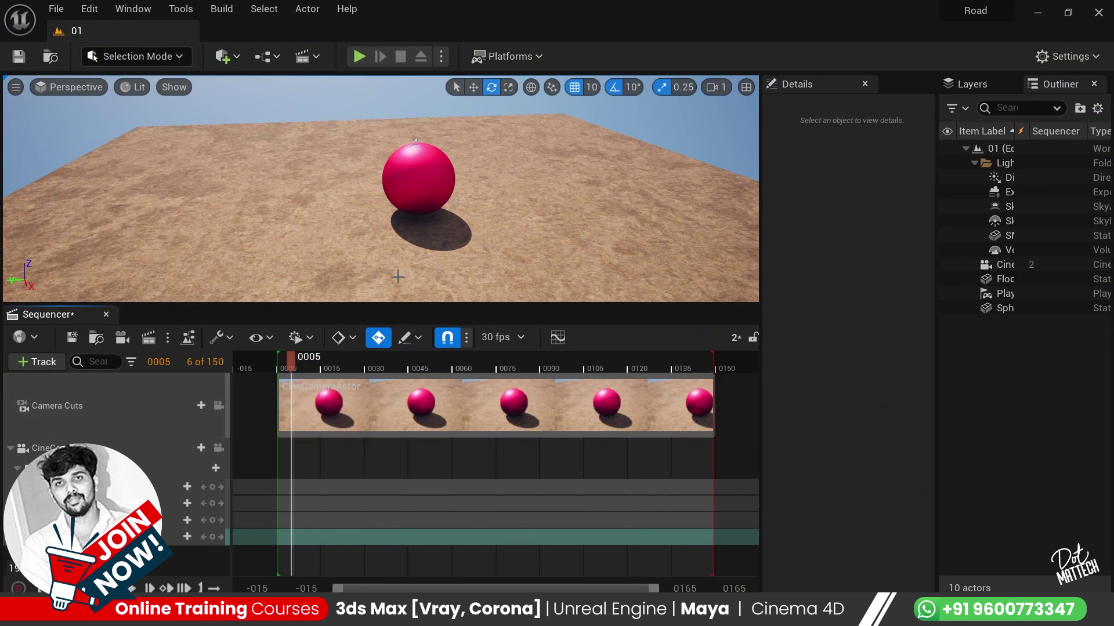
With auto-key on, go to frame 0 looking through the cine camera and select it.
{"action": "mouse_move", "coordinate": [291, 371]}
{"action": "left_mouse_down"}
{"action": "mouse_move", "coordinate": [530, 360]}
{"action": "mouse_move", "coordinate": [340, 359]}
{"action": "left_mouse_up"}
{"action": "left_click", "coordinate": [377, 339]}
{"action": "left_click", "coordinate": [377, 337]}
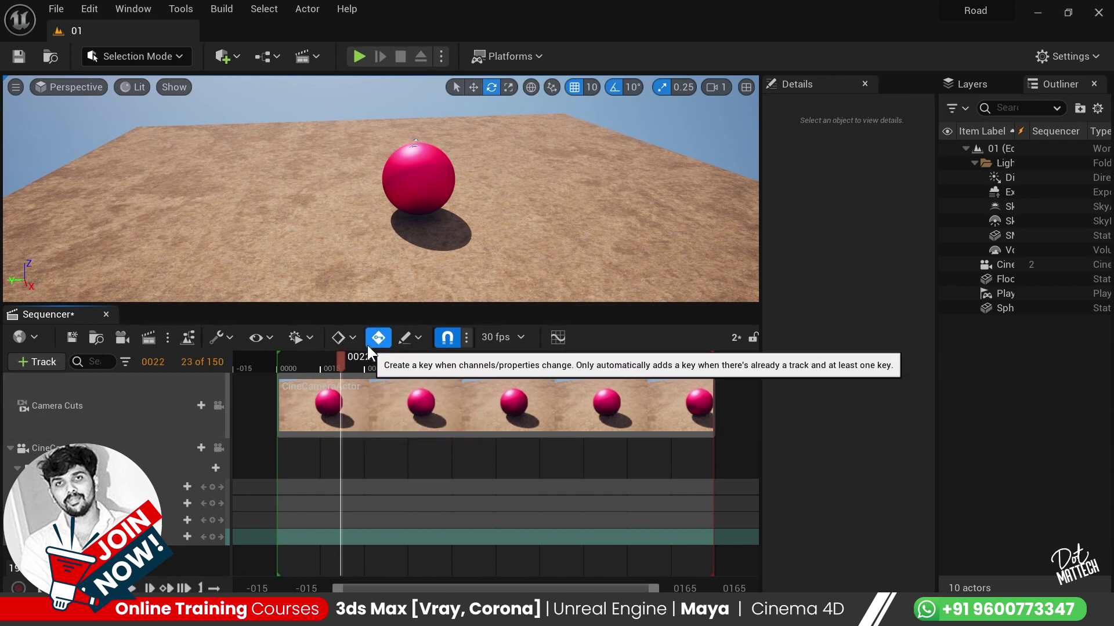
{"action": "left_click", "coordinate": [285, 372]}
{"action": "double_click", "coordinate": [281, 375]}
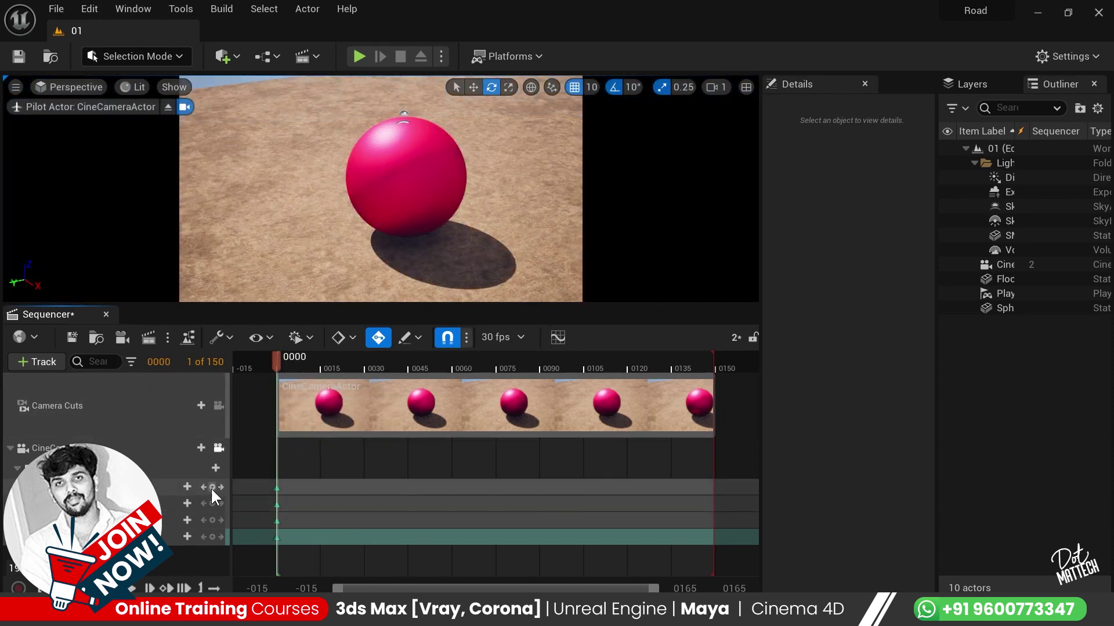
{"action": "left_click", "coordinate": [213, 520]}
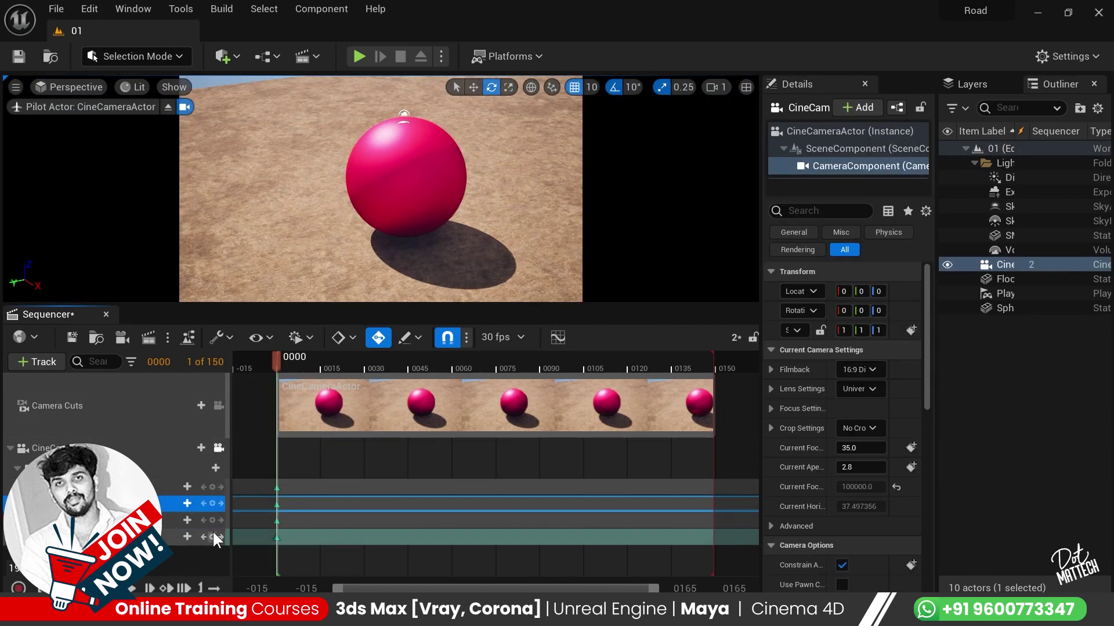
Key the camera moving closer to the sphere at frame 77 and review the move.
{"action": "left_click", "coordinate": [503, 369]}
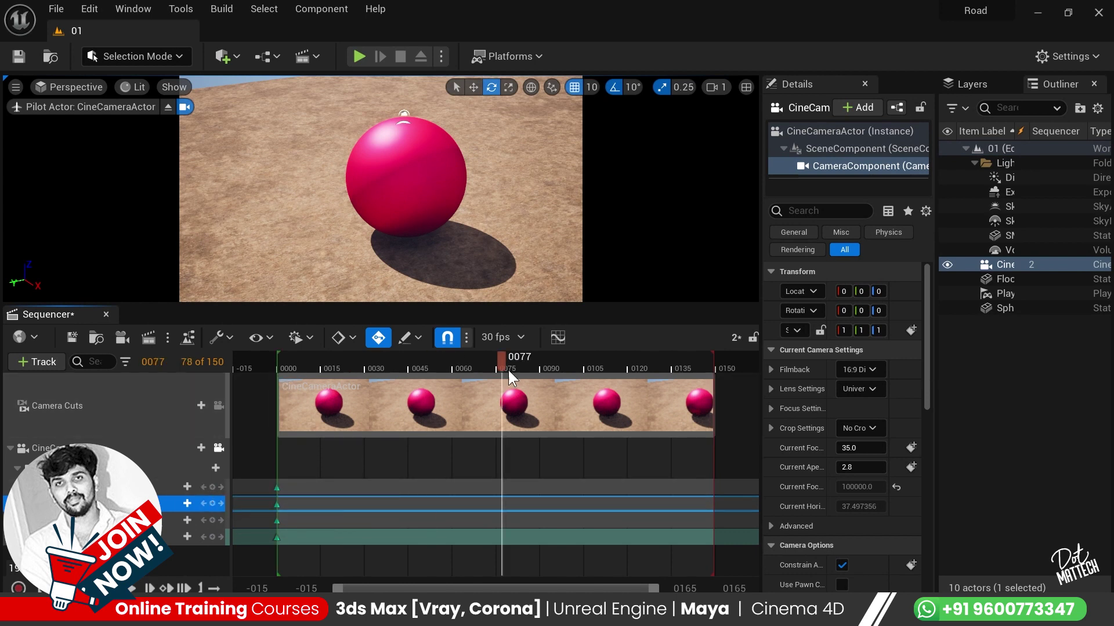
{"action": "left_click_drag", "start_coordinate": [378, 246], "coordinate": [327, 297]}
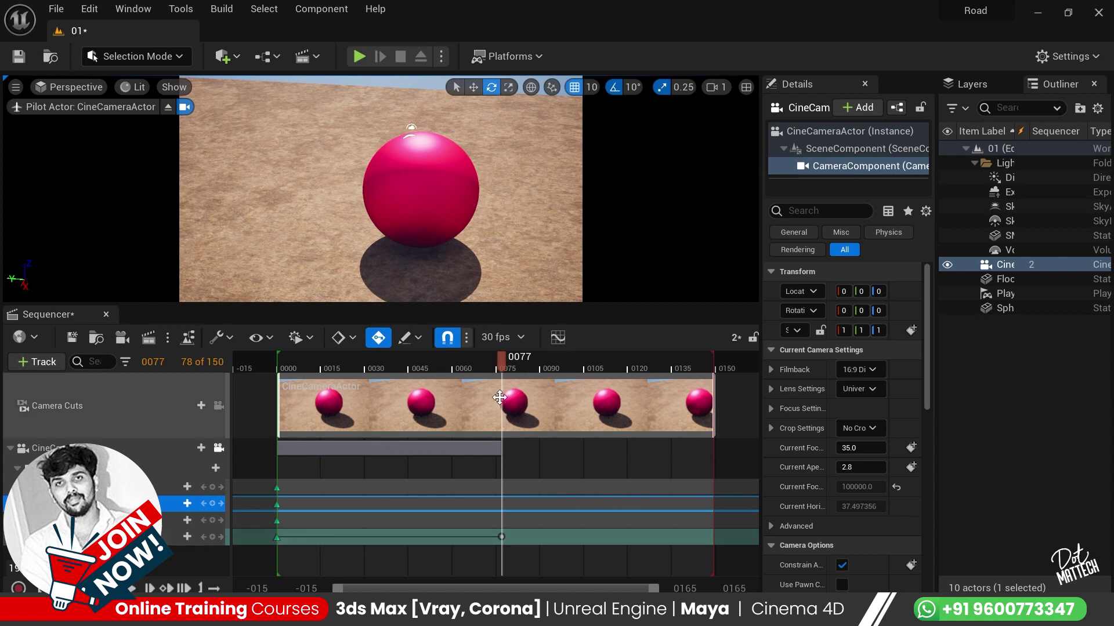
{"action": "left_click", "coordinate": [442, 367]}
{"action": "mouse_move", "coordinate": [431, 363]}
{"action": "left_mouse_down"}
{"action": "mouse_move", "coordinate": [497, 387]}
{"action": "mouse_move", "coordinate": [702, 389]}
{"action": "left_mouse_up"}
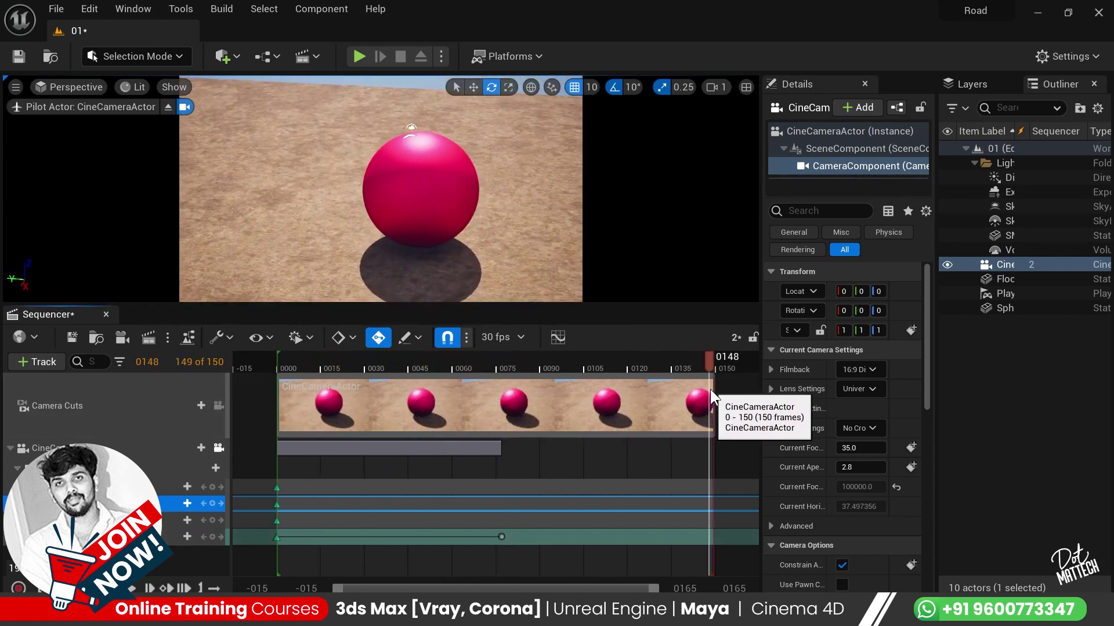
Key a lens aperture change at frame 145, preview it, and reopen job 2's render settings.
{"action": "mouse_move", "coordinate": [169, 487]}
{"action": "left_mouse_down"}
{"action": "mouse_move", "coordinate": [180, 487]}
{"action": "mouse_move", "coordinate": [145, 504]}
{"action": "left_mouse_up"}
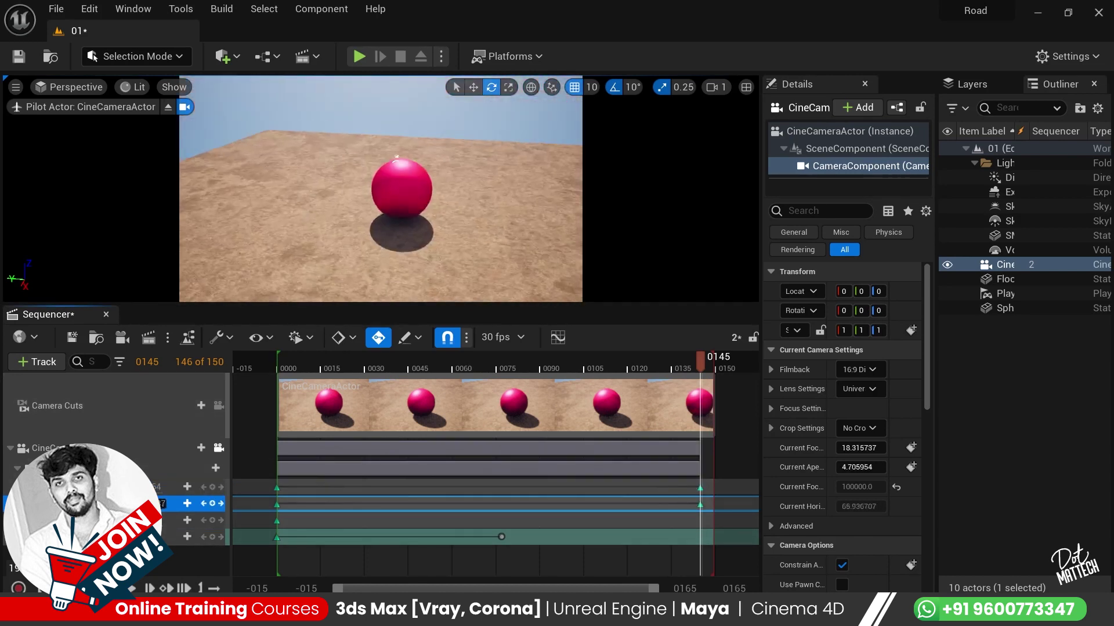
{"action": "mouse_move", "coordinate": [698, 364]}
{"action": "left_mouse_down"}
{"action": "mouse_move", "coordinate": [288, 406]}
{"action": "mouse_move", "coordinate": [696, 406]}
{"action": "mouse_move", "coordinate": [356, 414]}
{"action": "left_mouse_up"}
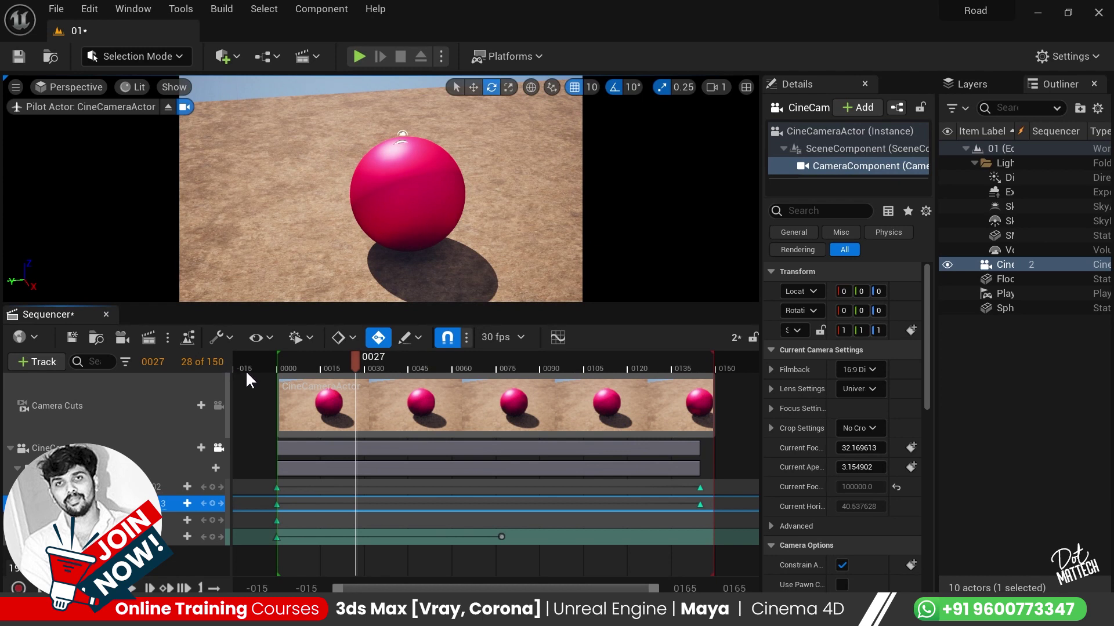
{"action": "left_click", "coordinate": [149, 338]}
{"action": "left_click", "coordinate": [384, 170]}
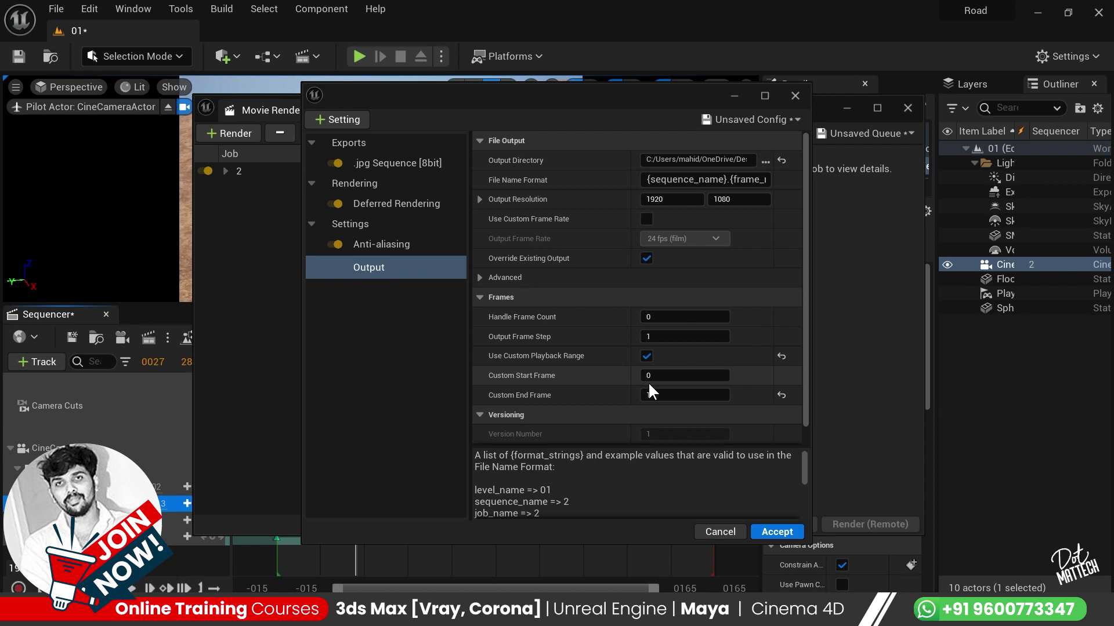
Set Custom End Frame to 100, spatial and temporal sample counts to 8, then accept.
{"action": "left_click", "coordinate": [684, 395]}
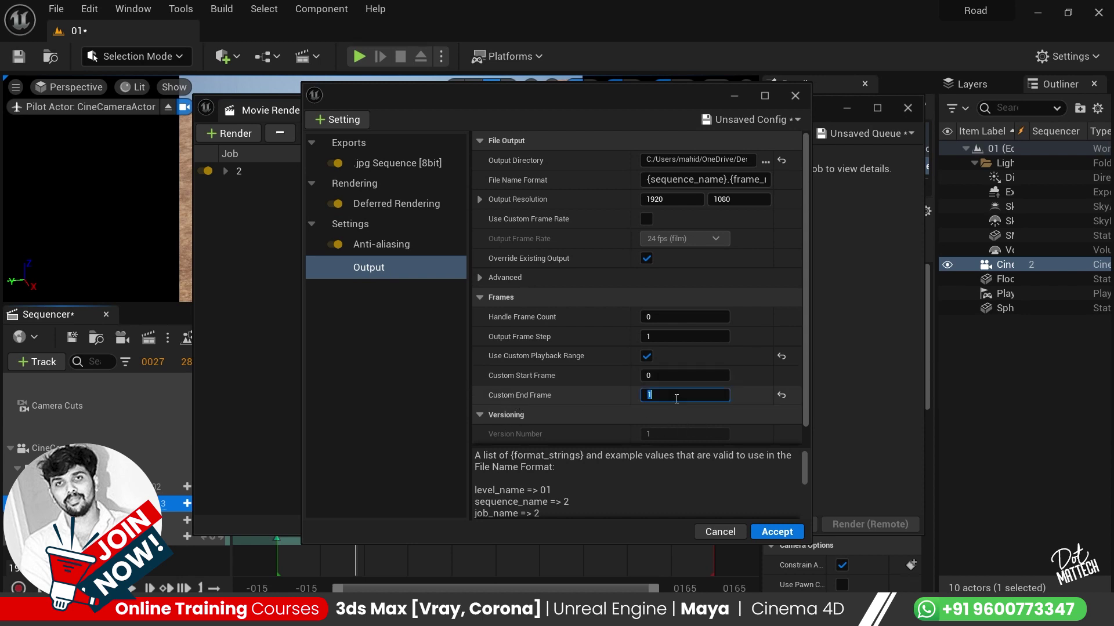
{"action": "type", "text": "100"}
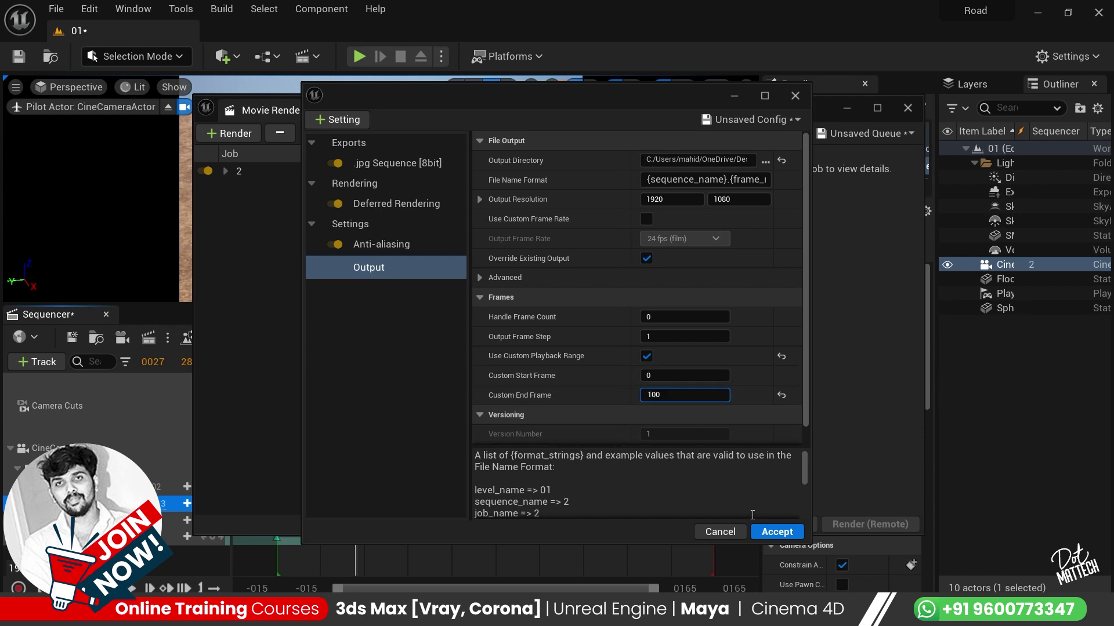
{"action": "left_click", "coordinate": [360, 249]}
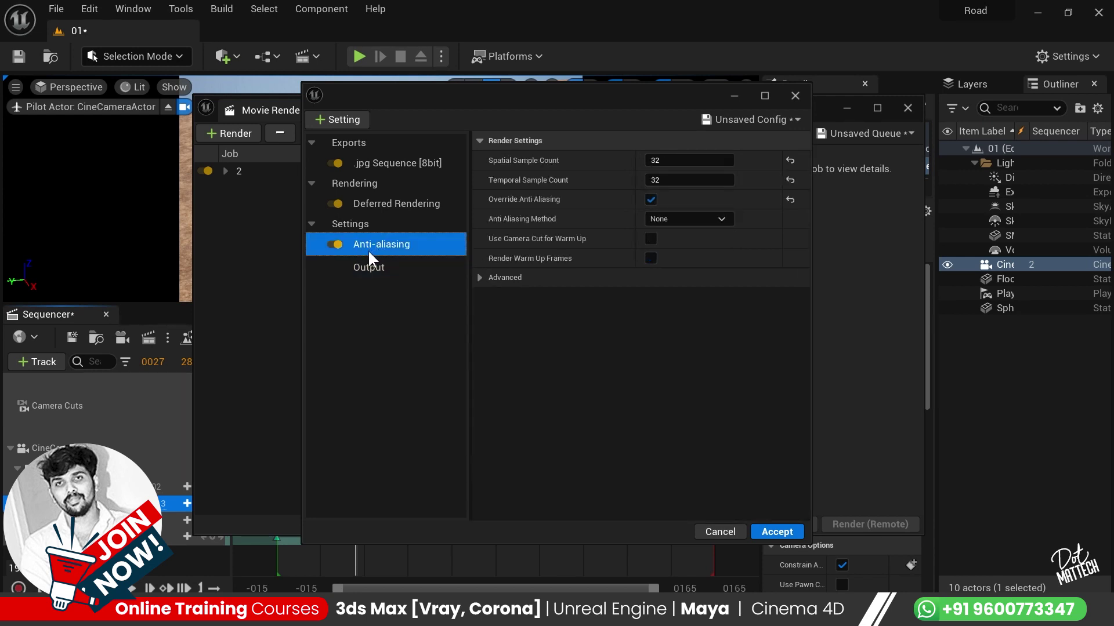
{"action": "left_click", "coordinate": [690, 161]}
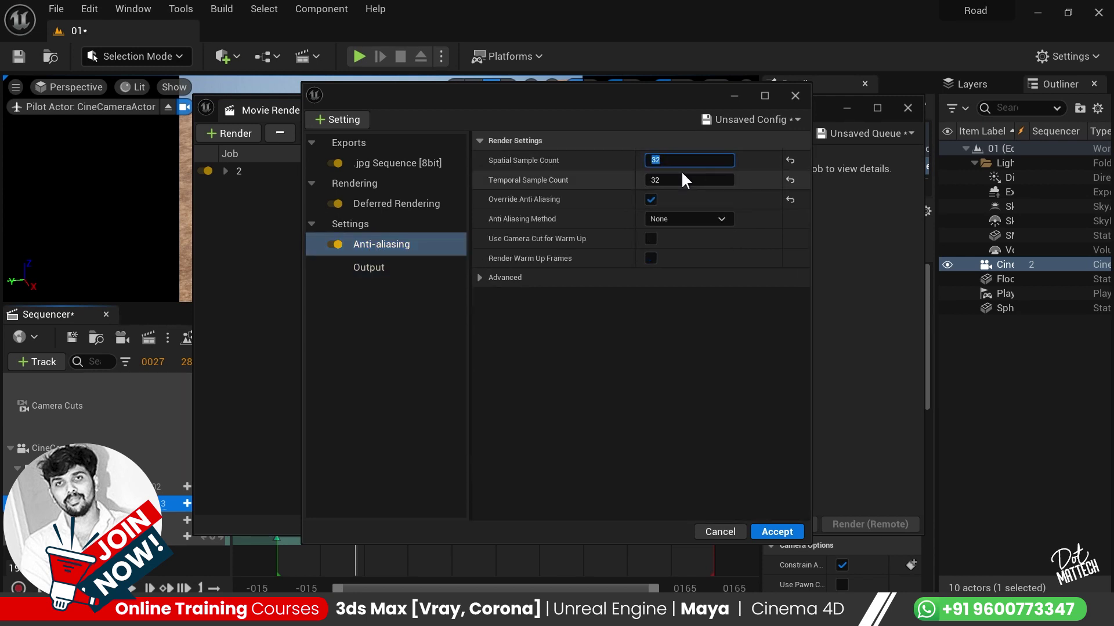
{"action": "type", "text": "8"}
{"action": "key", "text": "Tab"}
{"action": "left_click", "coordinate": [661, 369]}
{"action": "left_click", "coordinate": [395, 203]}
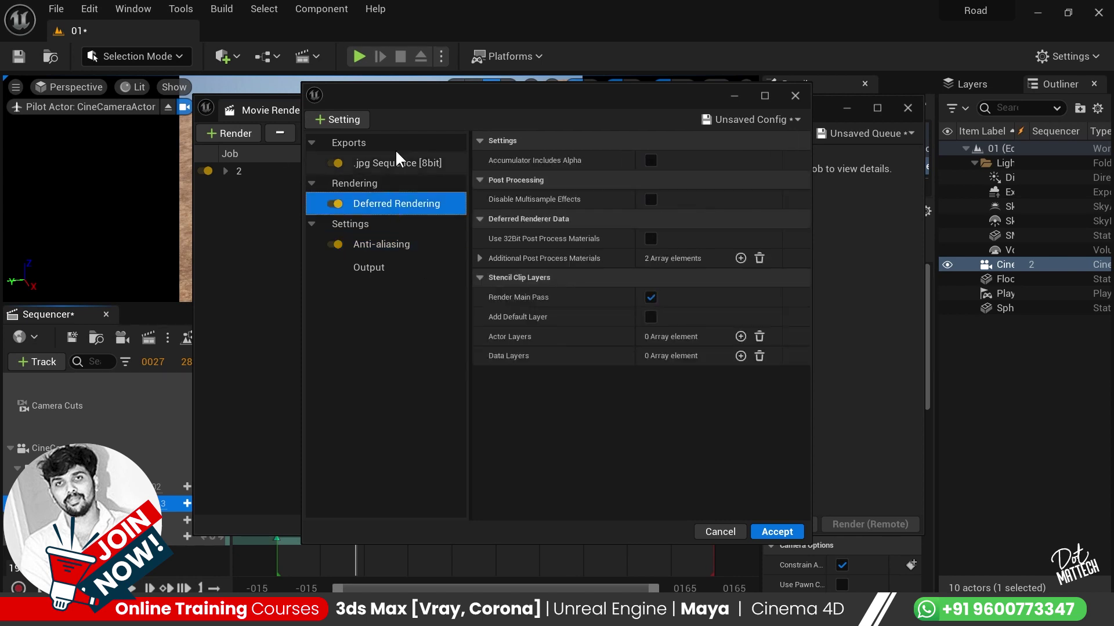
{"action": "left_click", "coordinate": [412, 162]}
{"action": "left_click", "coordinate": [775, 532]}
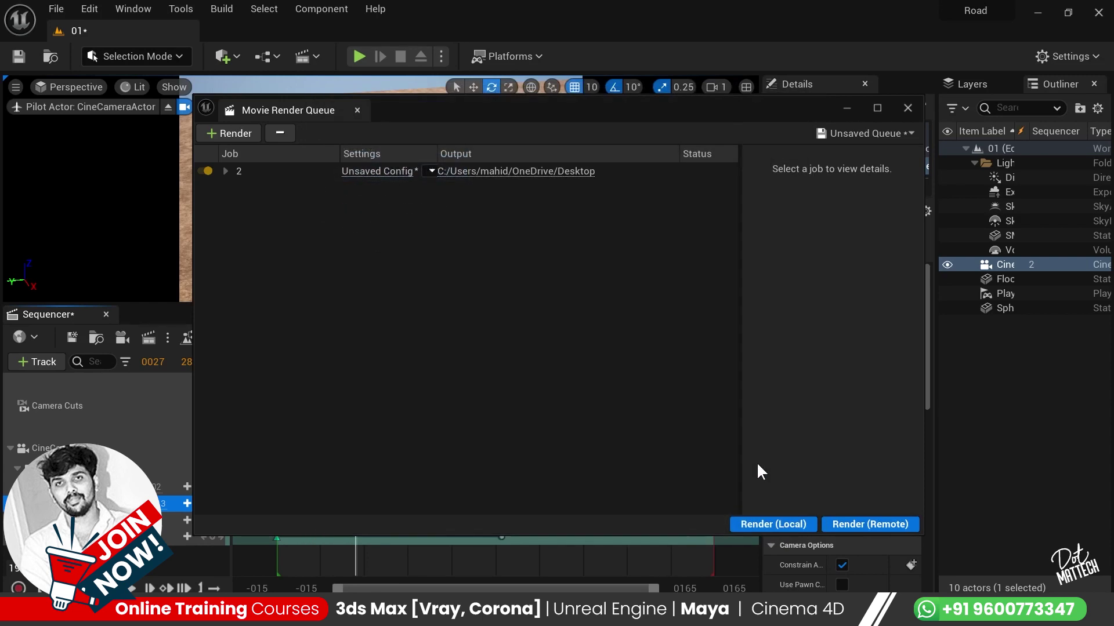
Launch Render (Local) to produce the 100-frame JPG sequence of the camera shot.
{"action": "left_click", "coordinate": [768, 528]}
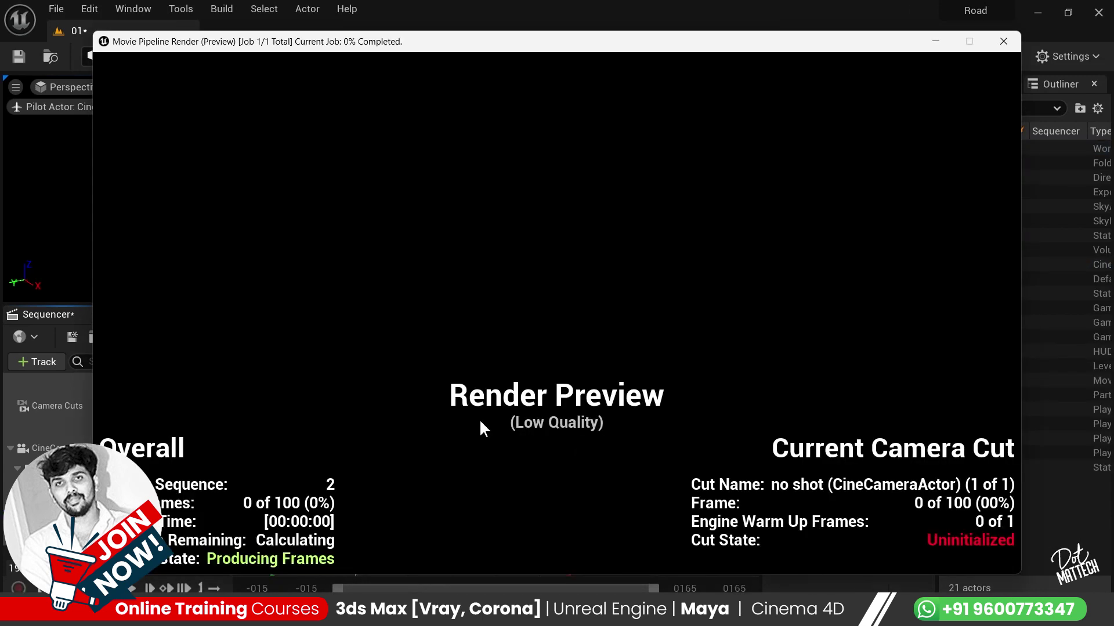